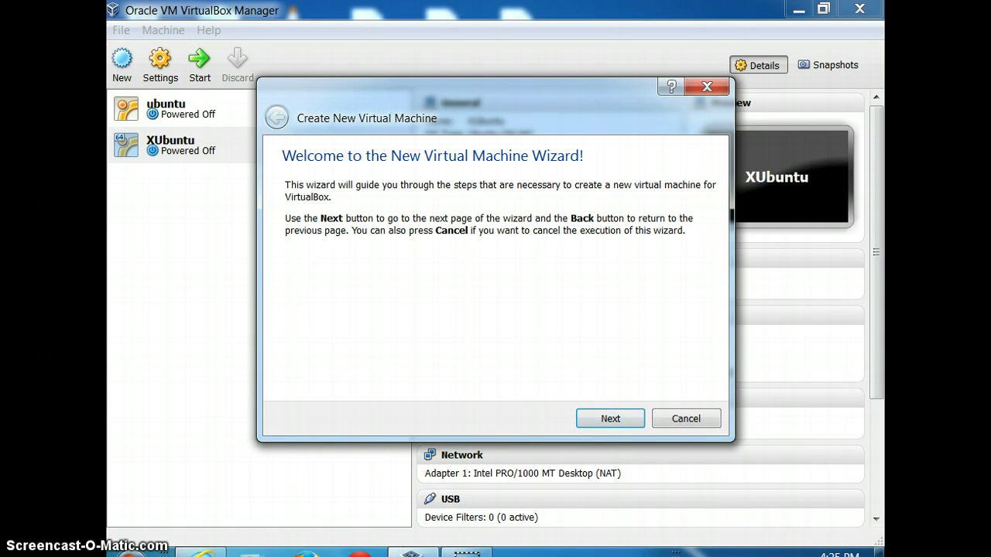
# Search Google for 'fedora download' and open the Get Fedora page
pyautogui.click(199, 542)
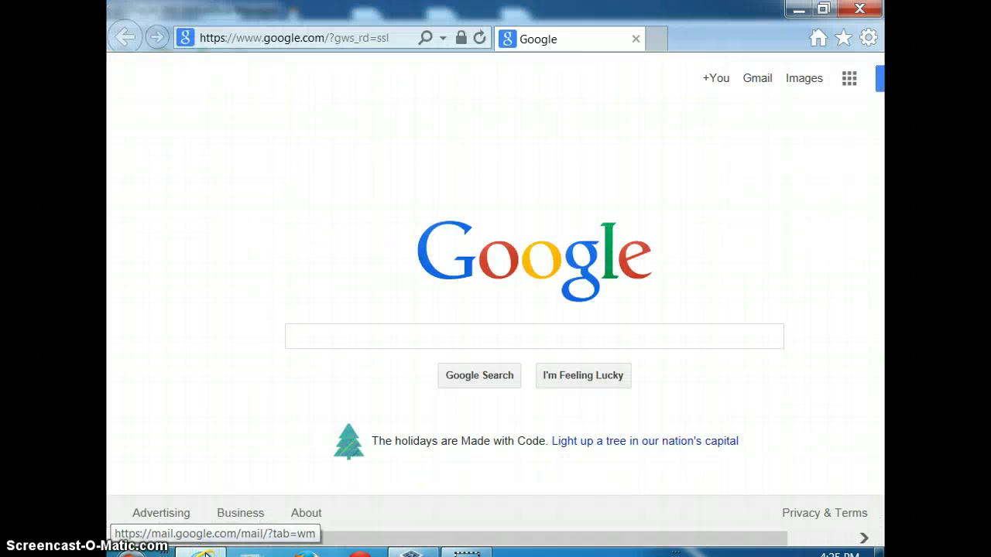
pyautogui.click(349, 336)
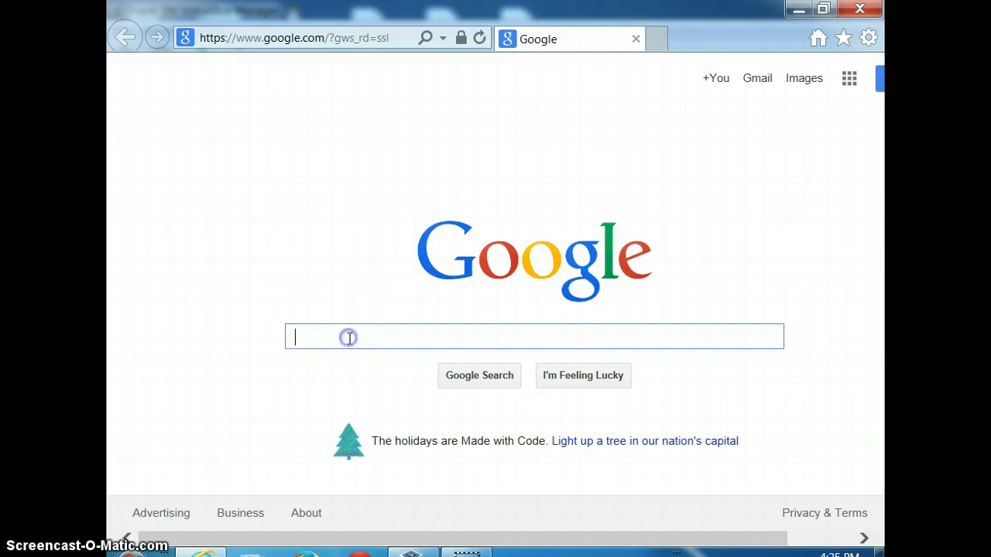
pyautogui.write('fedora do')
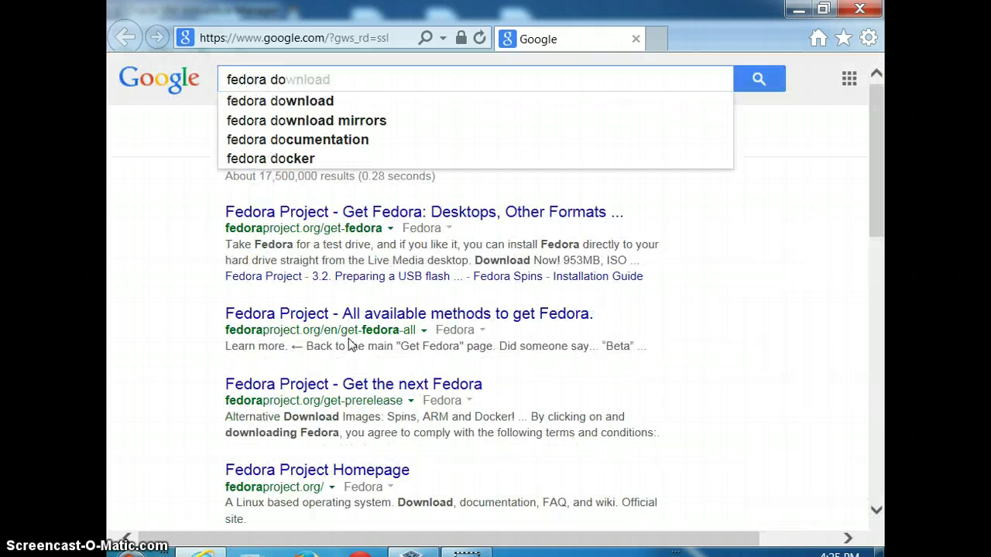
pyautogui.press('Down')
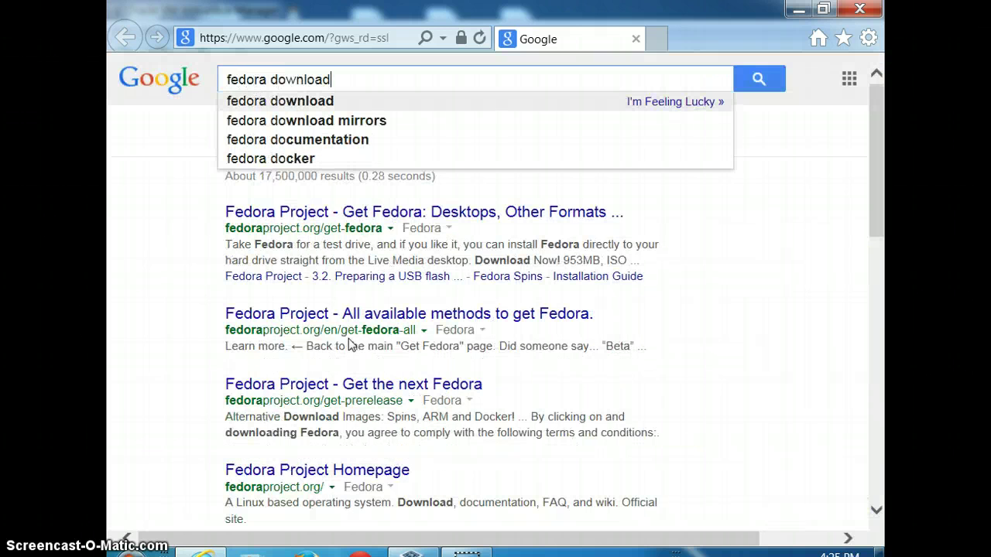
pyautogui.press('Return')
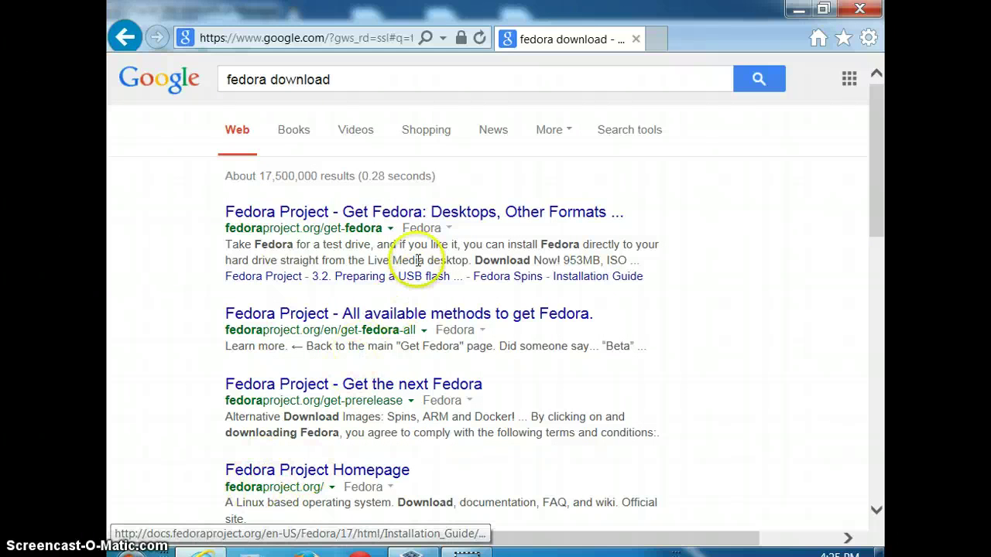
pyautogui.click(425, 212)
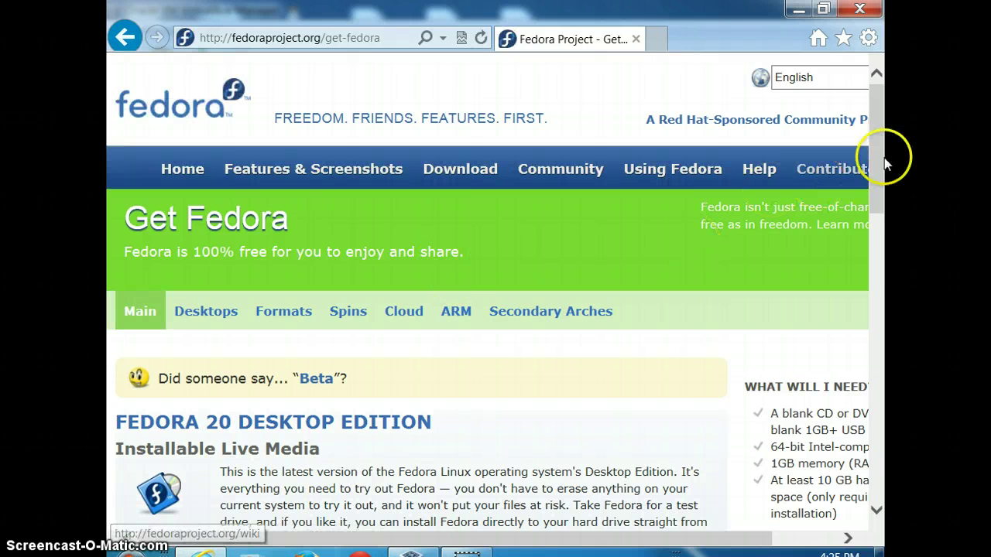
# Download the Fedora 20 Live Desktop 64-bit ISO and save it from the download bar
pyautogui.moveTo(879, 153); pyautogui.dragTo(883, 223)
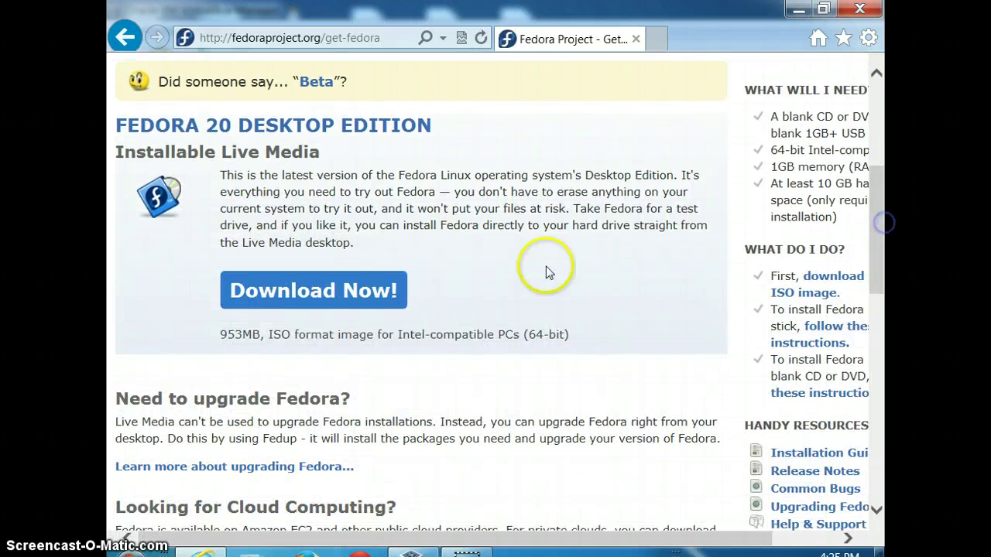
pyautogui.click(358, 290)
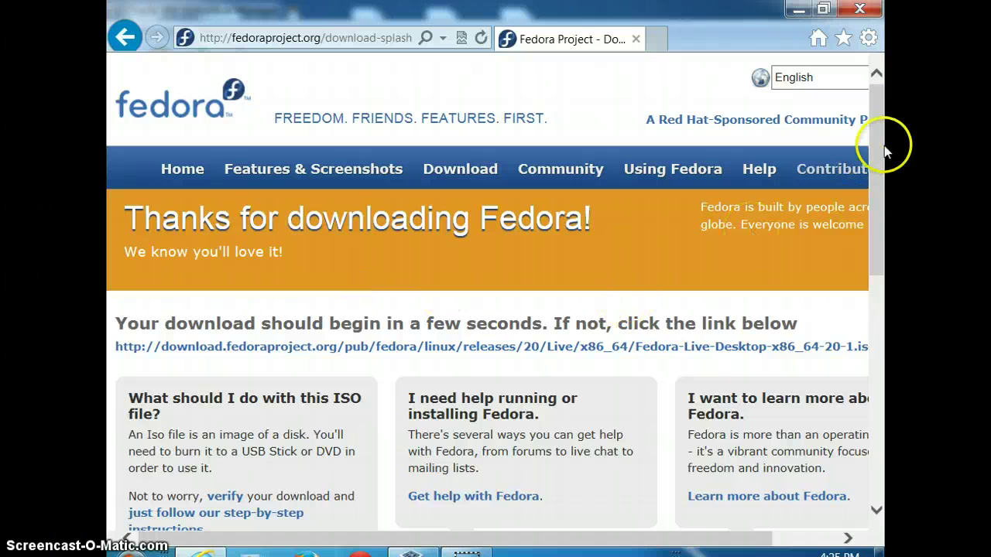
pyautogui.moveTo(879, 144); pyautogui.dragTo(884, 370)
pyautogui.click(675, 526)
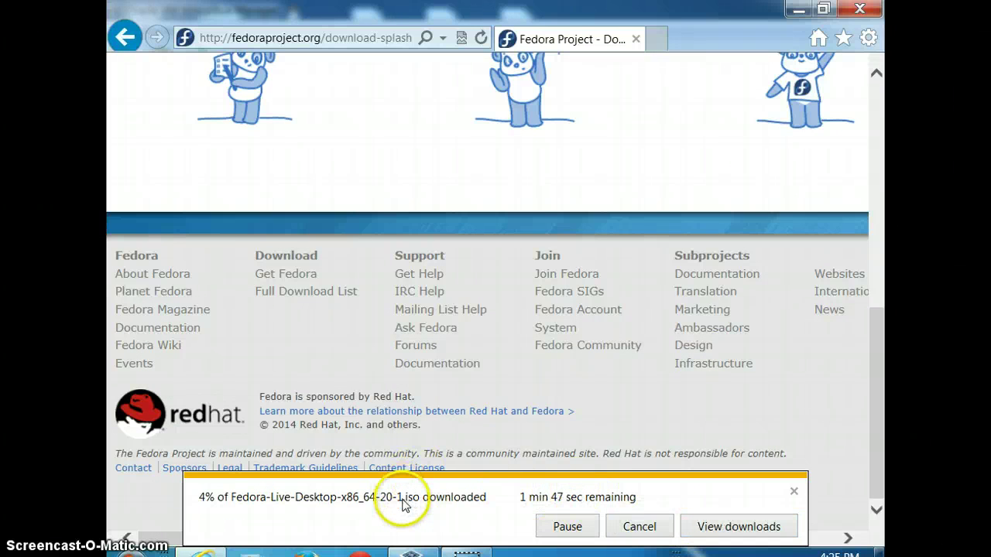
pyautogui.click(415, 553)
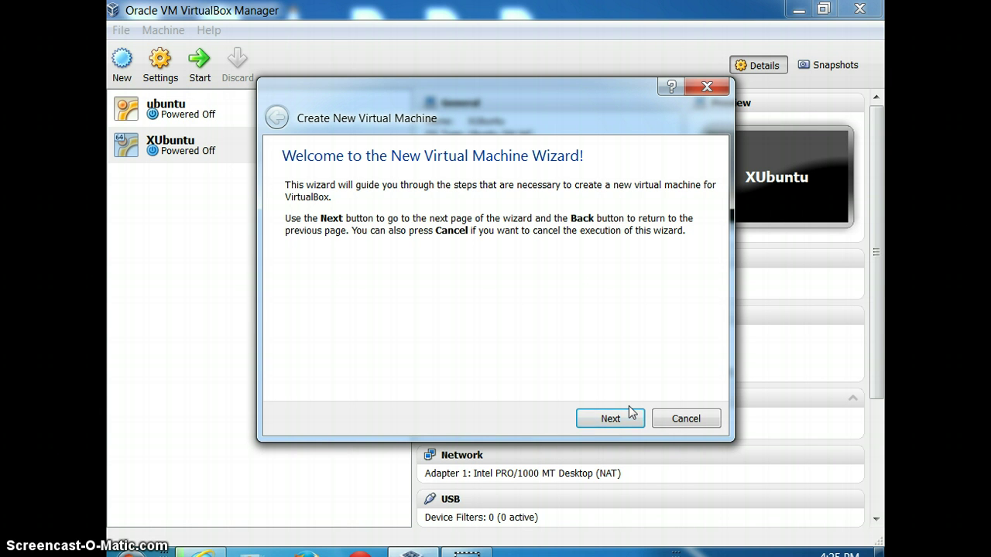
# Name the new machine 'fedora', keep the Linux/Fedora type, and accept 768 MB of memory
pyautogui.click(603, 418)
pyautogui.click(603, 418)
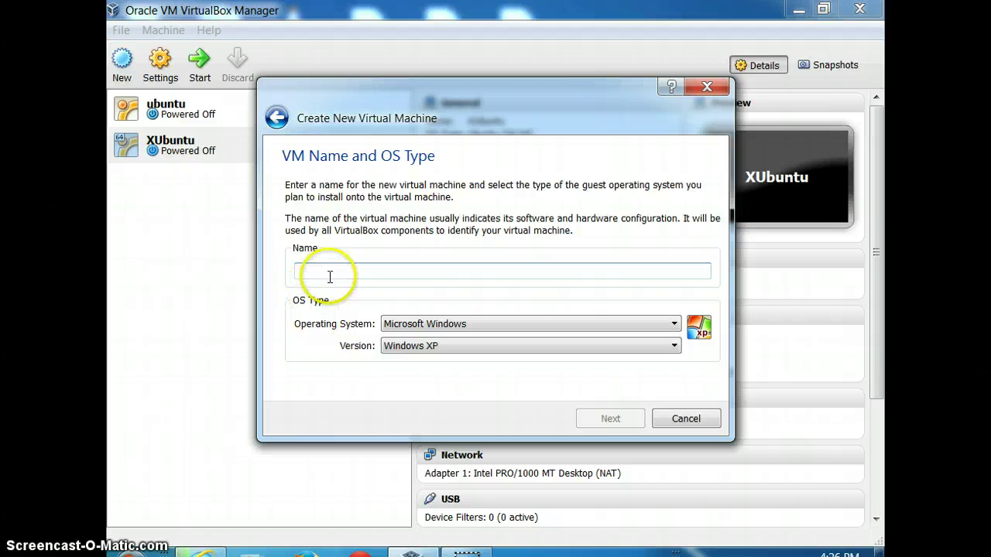
pyautogui.write('fedora')
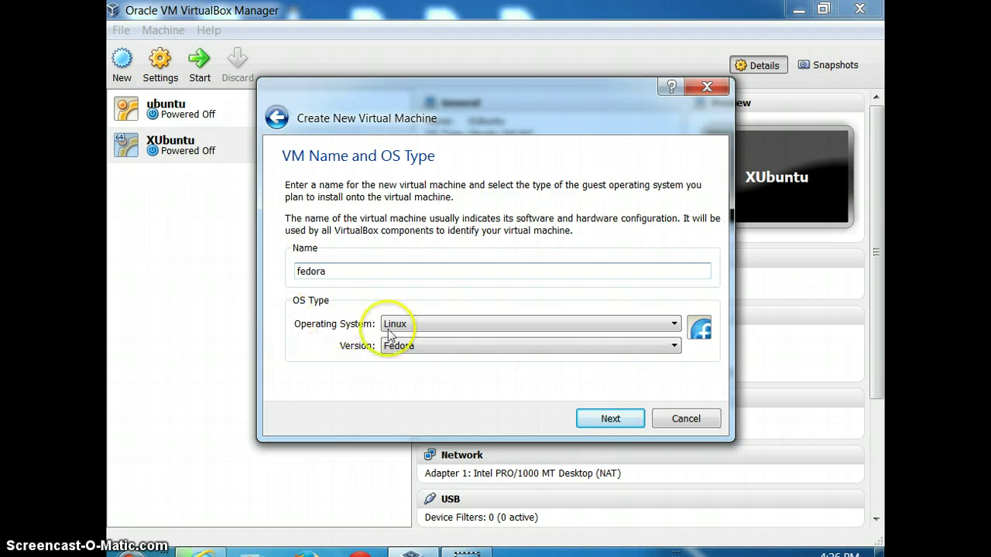
pyautogui.click(629, 325)
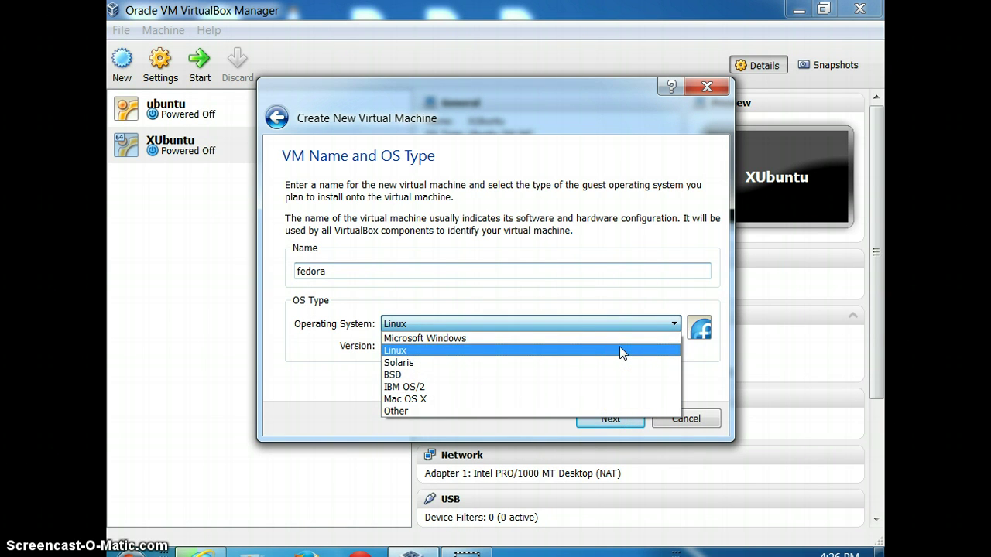
pyautogui.click(621, 353)
pyautogui.click(626, 420)
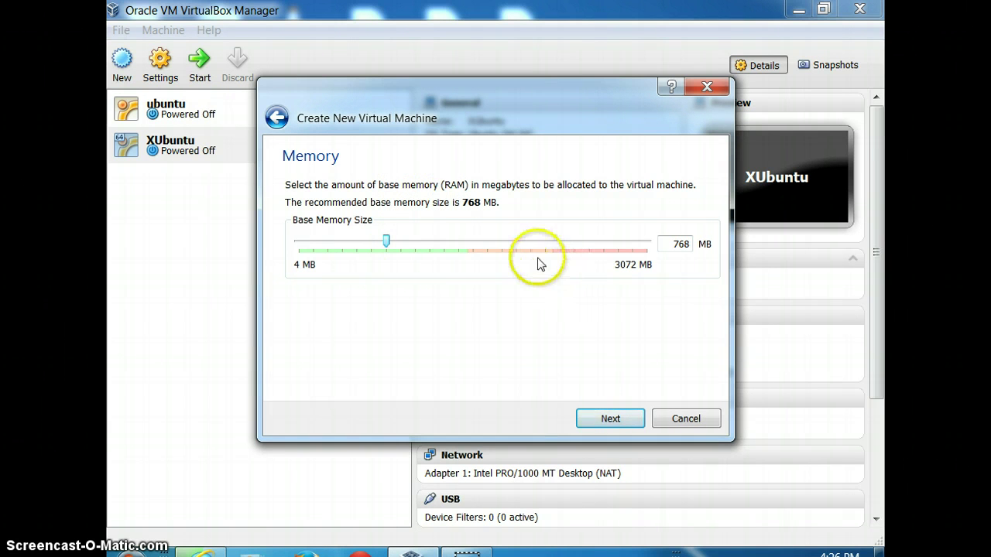
pyautogui.click(628, 422)
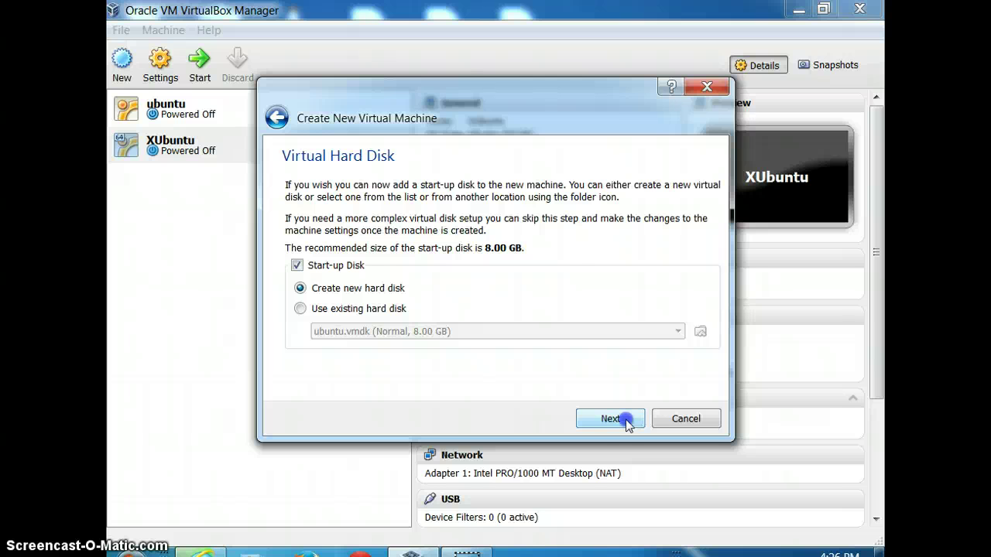
# Create a new dynamically allocated 8.00 GB VHD disk named fedora
pyautogui.click(626, 419)
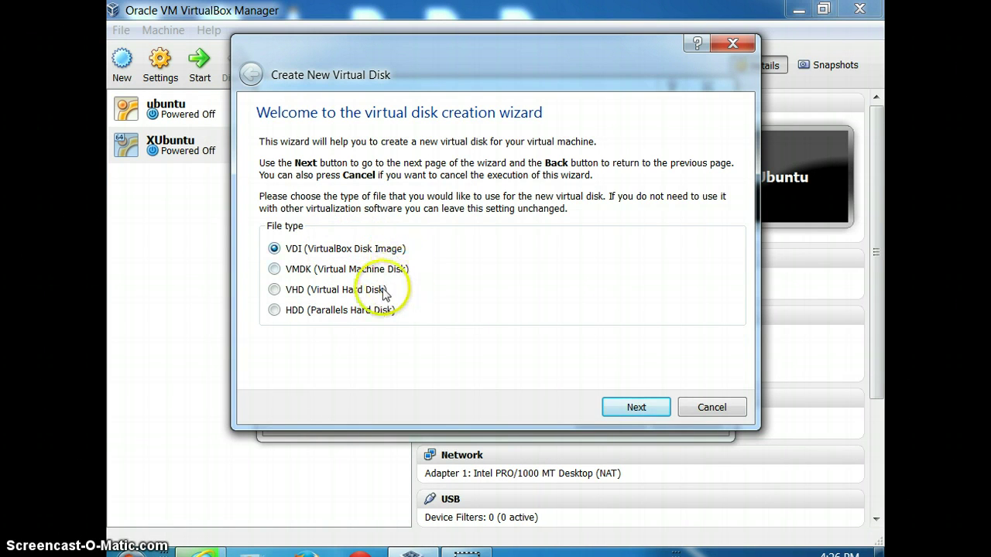
pyautogui.click(319, 290)
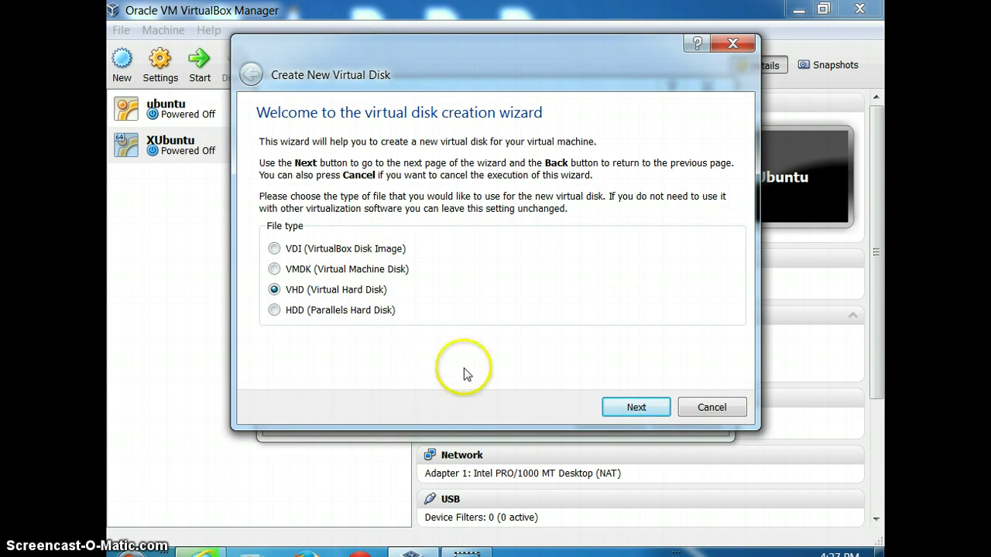
pyautogui.click(636, 408)
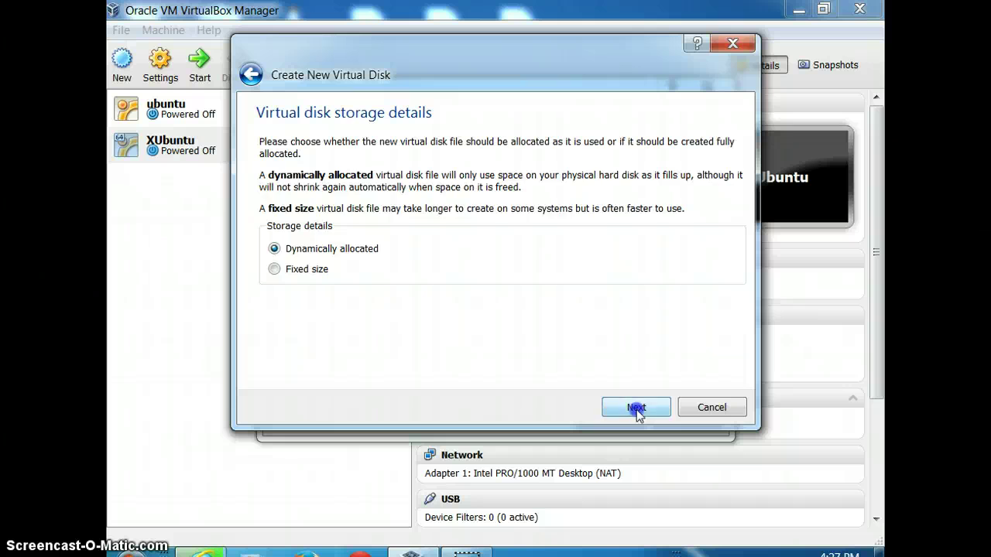
pyautogui.click(637, 409)
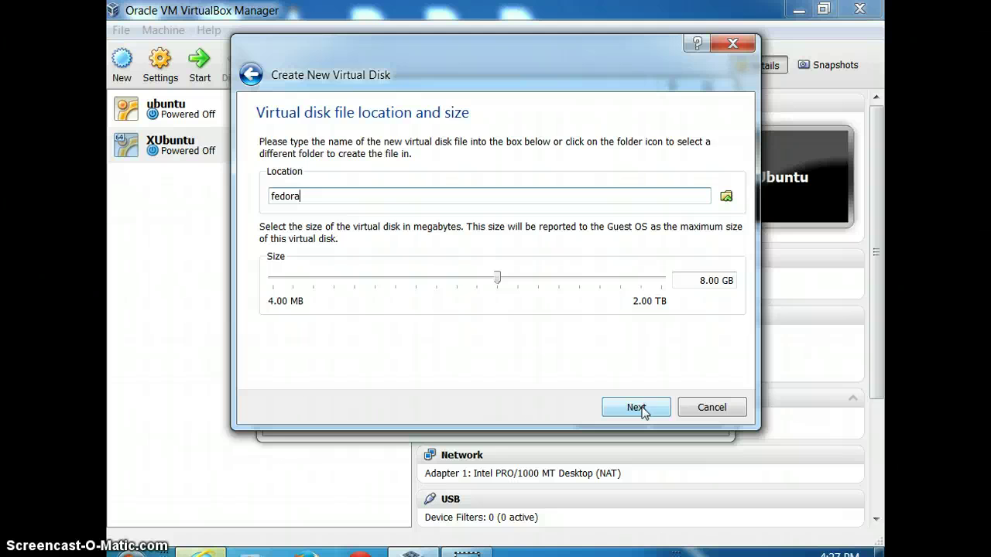
pyautogui.click(637, 408)
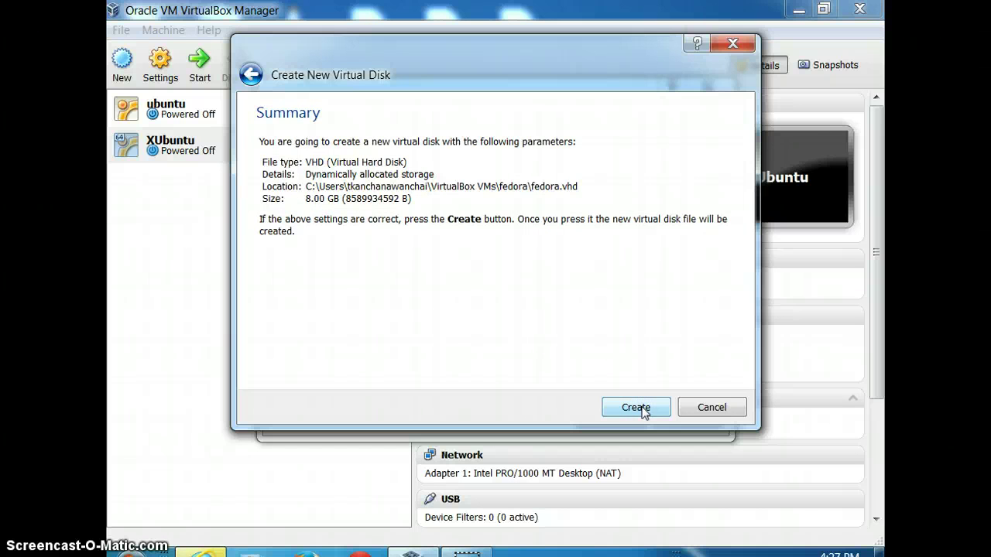
pyautogui.click(642, 411)
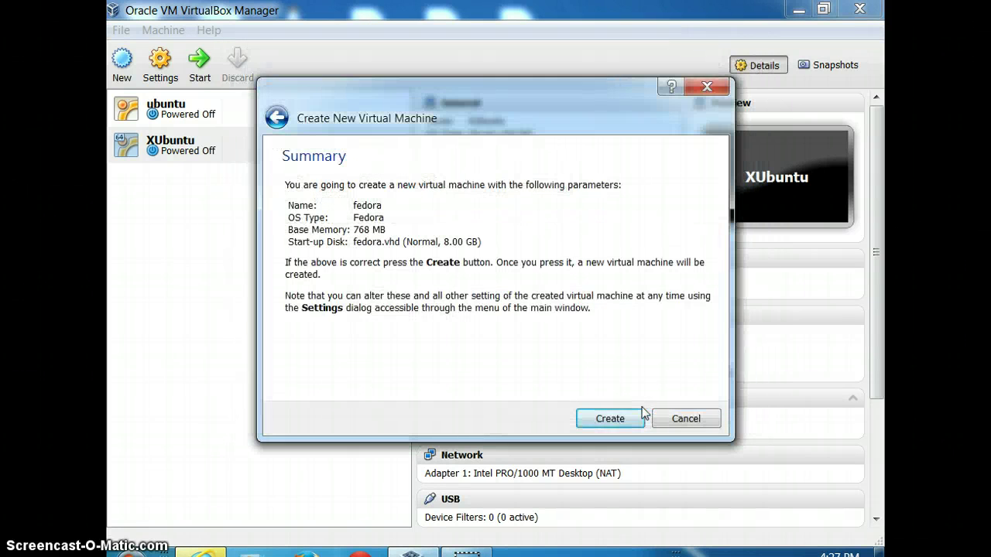
# Finish creating the fedora VM, then select the ubuntu machine and start it
pyautogui.click(614, 415)
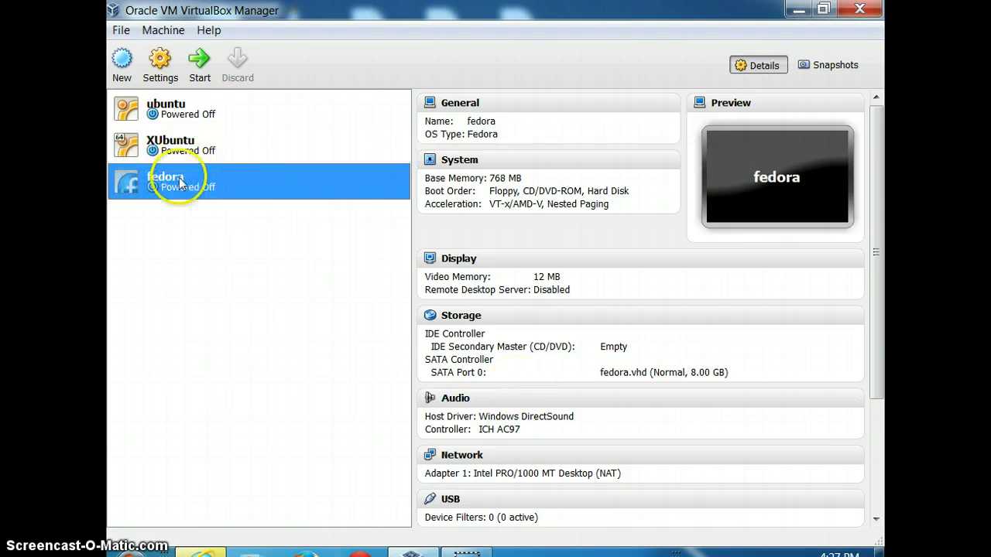
pyautogui.click(178, 182)
pyautogui.click(175, 107)
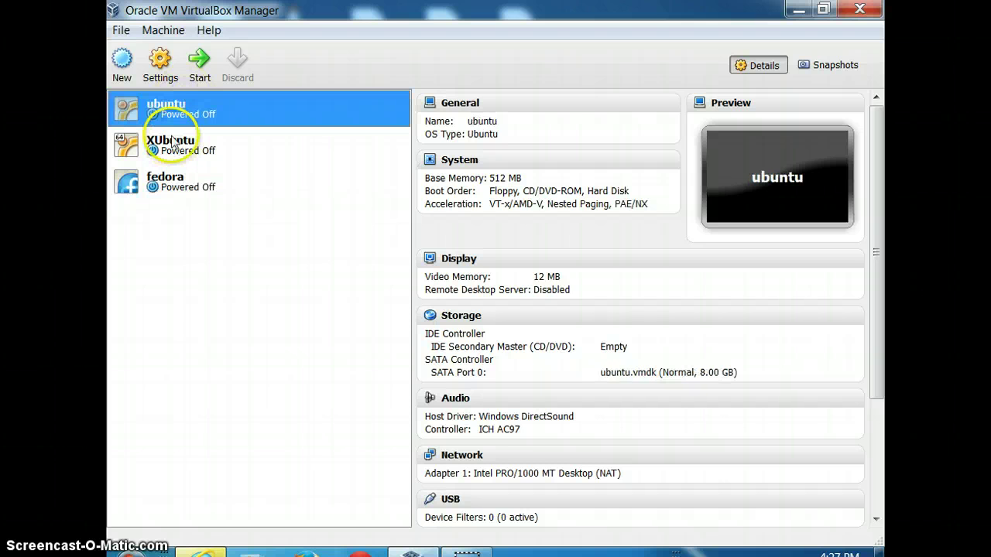
pyautogui.click(194, 65)
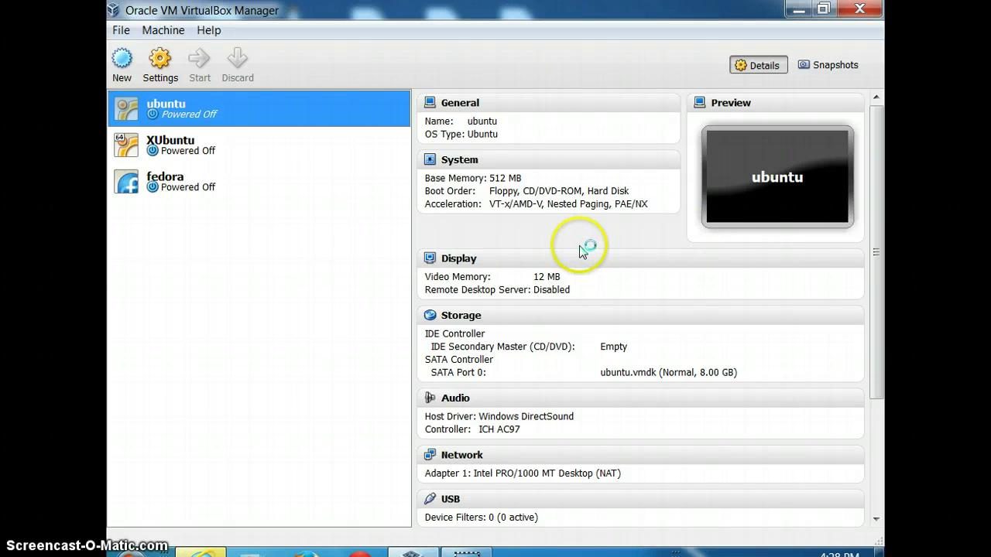
# Click inside the ubuntu [Running] window's guest screen while it boots
pyautogui.click(390, 281)
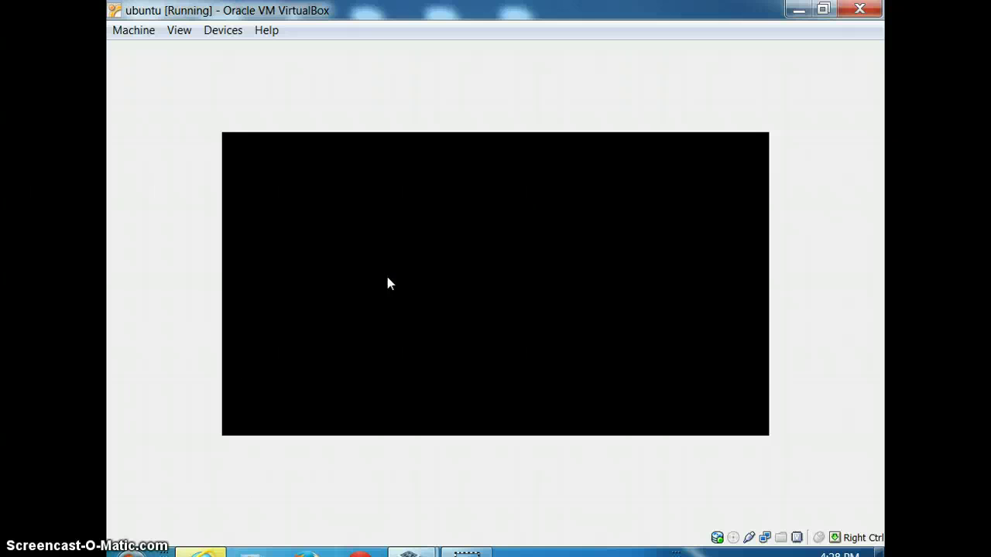
pyautogui.click(373, 295)
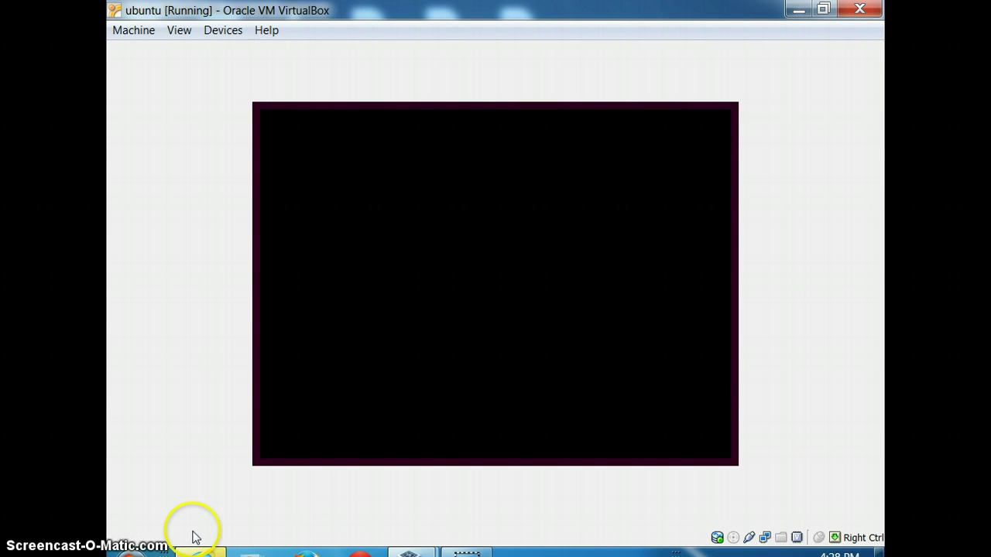
# Open the finished Fedora ISO from Internet Explorer's downloads list
pyautogui.click(132, 548)
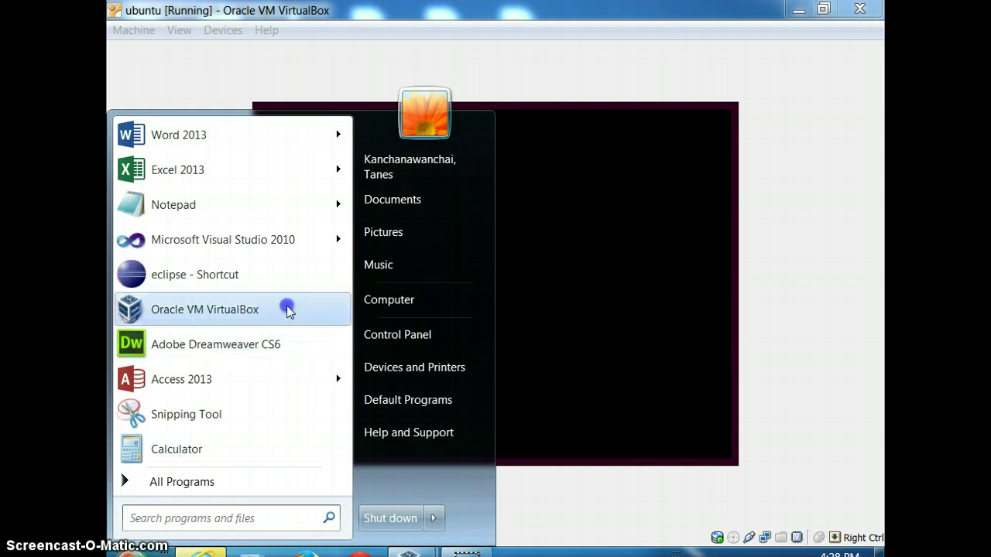
pyautogui.click(408, 195)
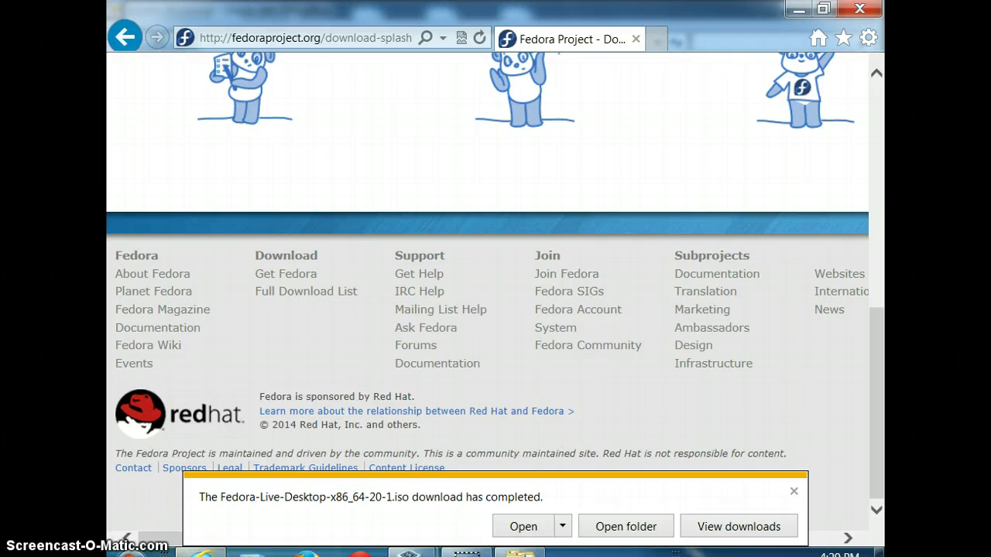
pyautogui.click(714, 526)
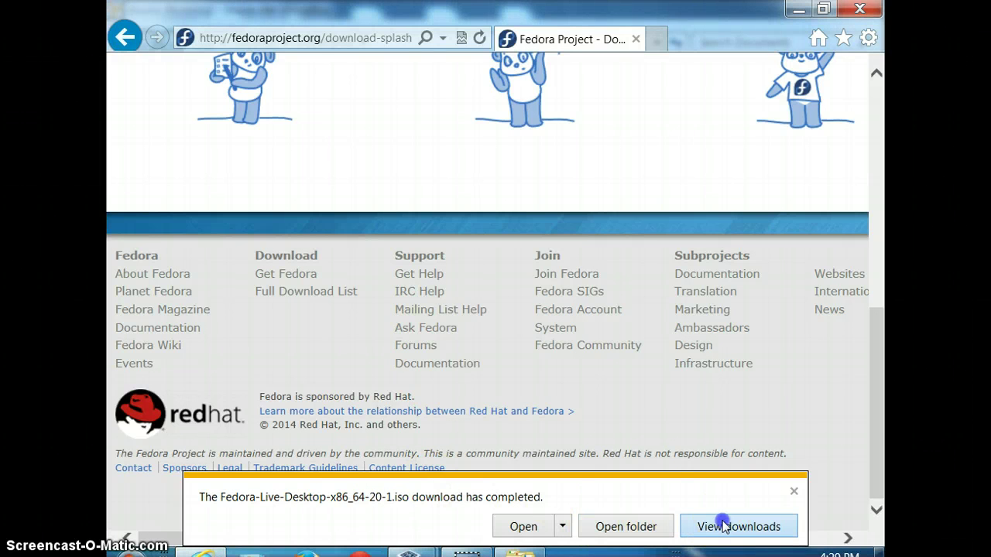
pyautogui.click(628, 148)
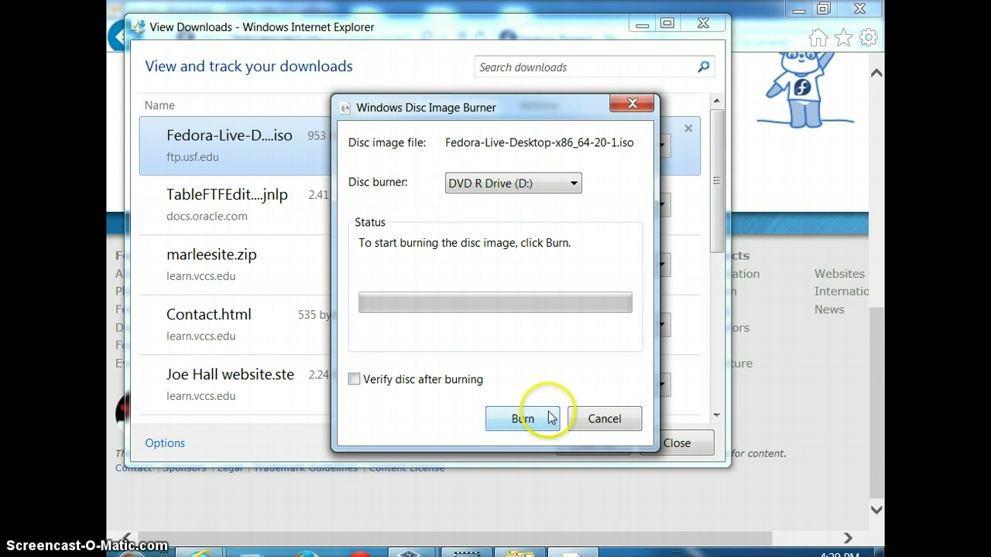
# Cancel the disc burn, minimize the downloads list, and open the Documents library
pyautogui.click(606, 420)
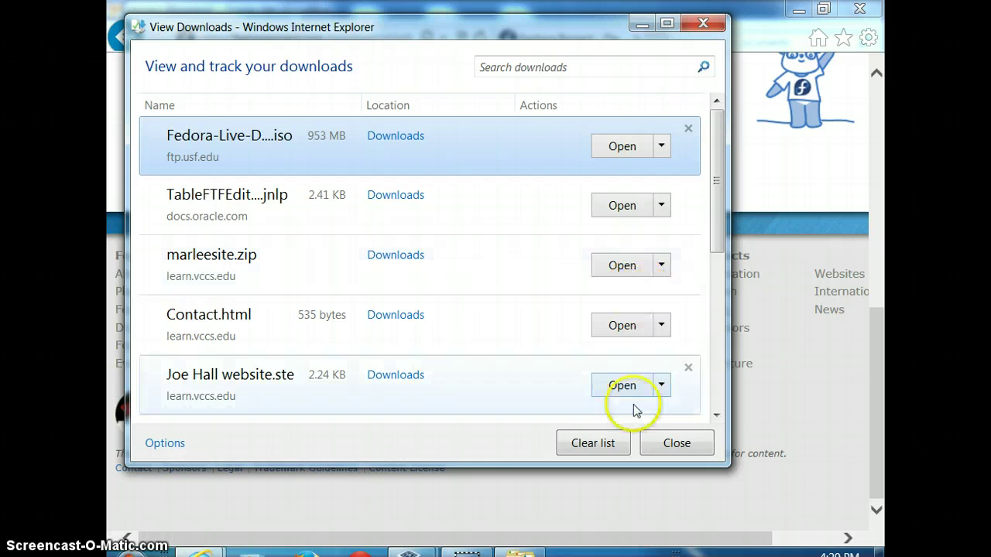
pyautogui.click(643, 24)
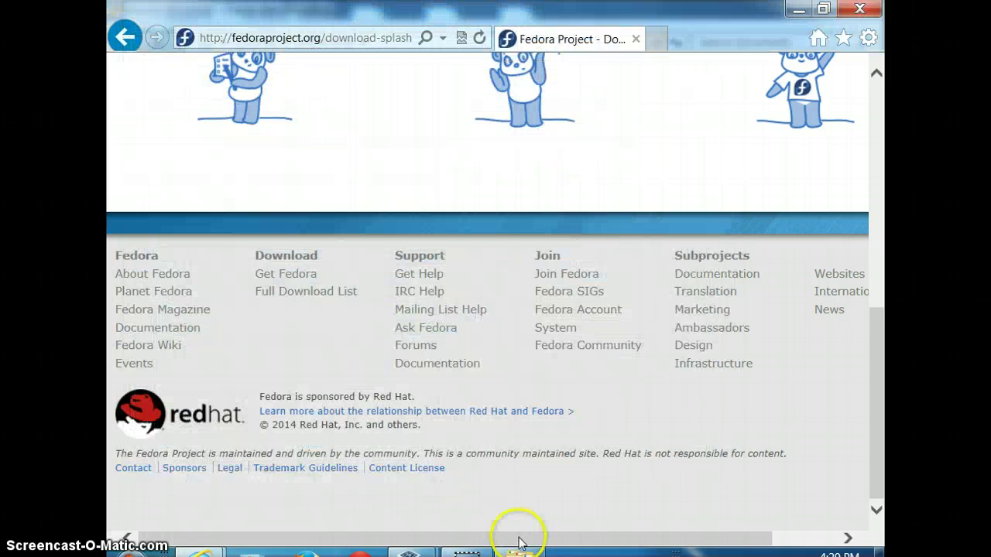
pyautogui.click(521, 552)
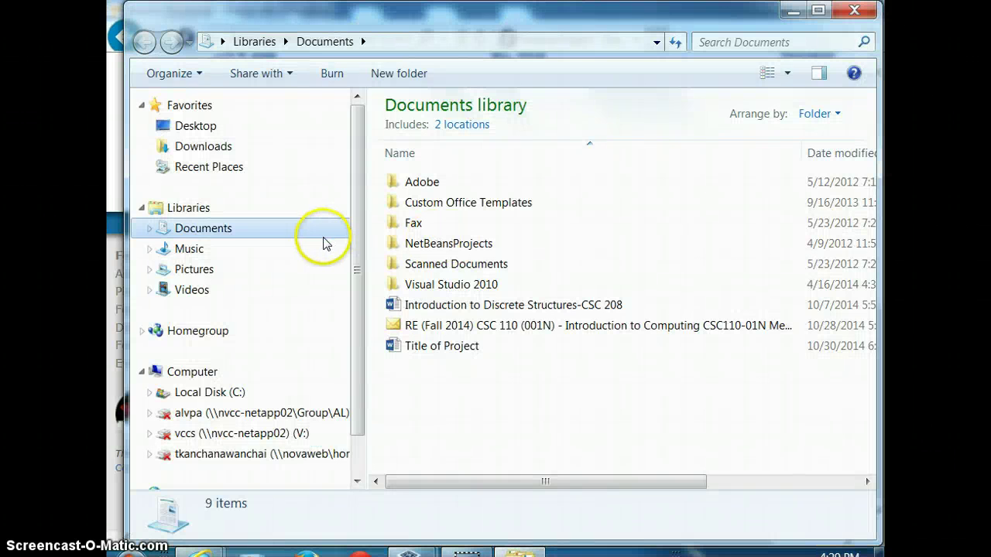
# In Downloads, select the 953 MB Fedora-Live-Desktop-x86_64-20-1 ISO and reveal the folder path
pyautogui.click(217, 155)
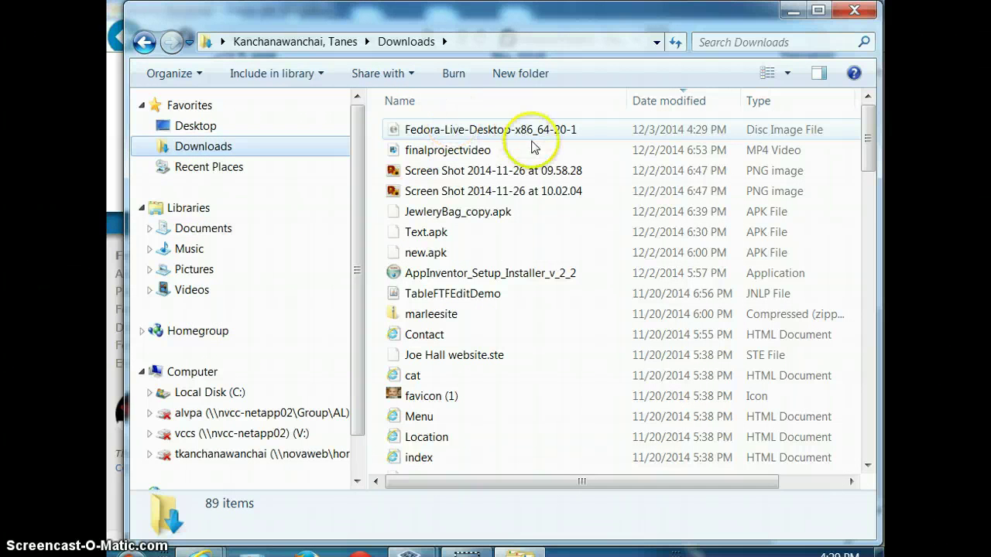
pyautogui.click(486, 131)
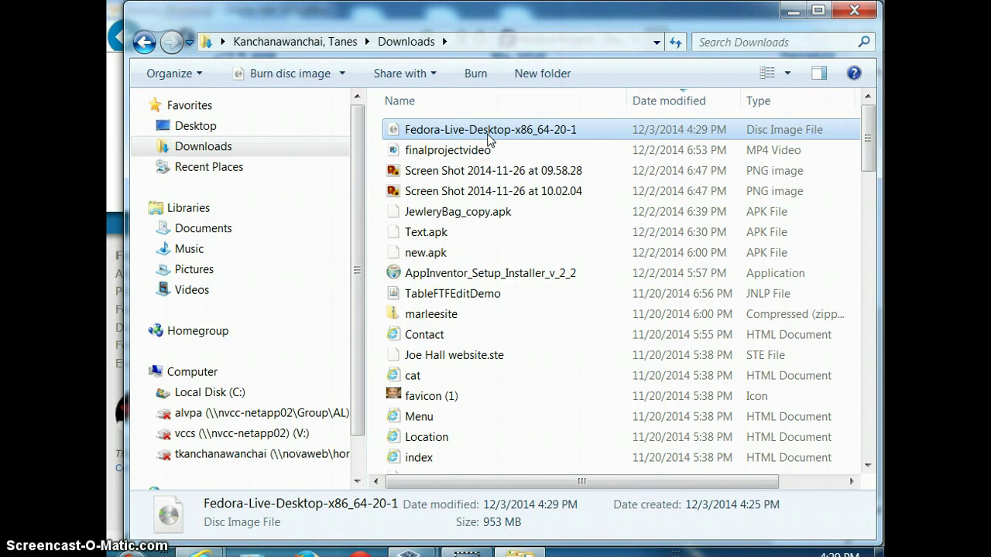
pyautogui.click(501, 48)
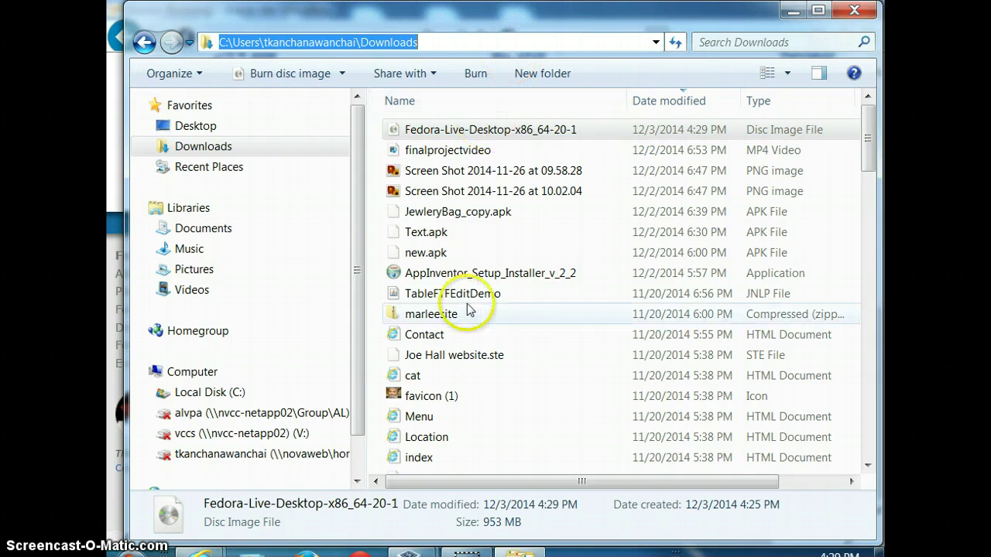
pyautogui.click(410, 552)
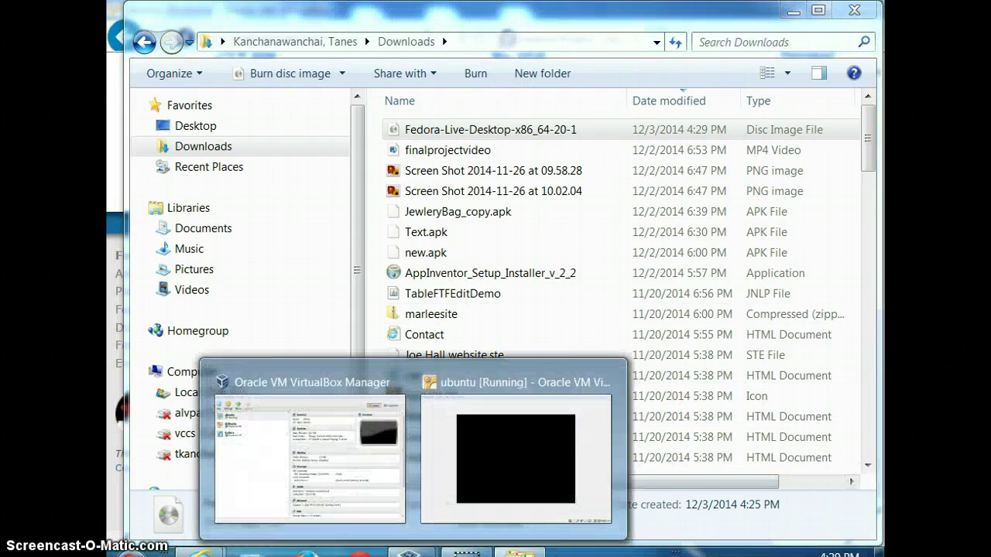
# Switch to the ubuntu [Running] window and OK the mouse pointer integration Information dialog
pyautogui.click(454, 515)
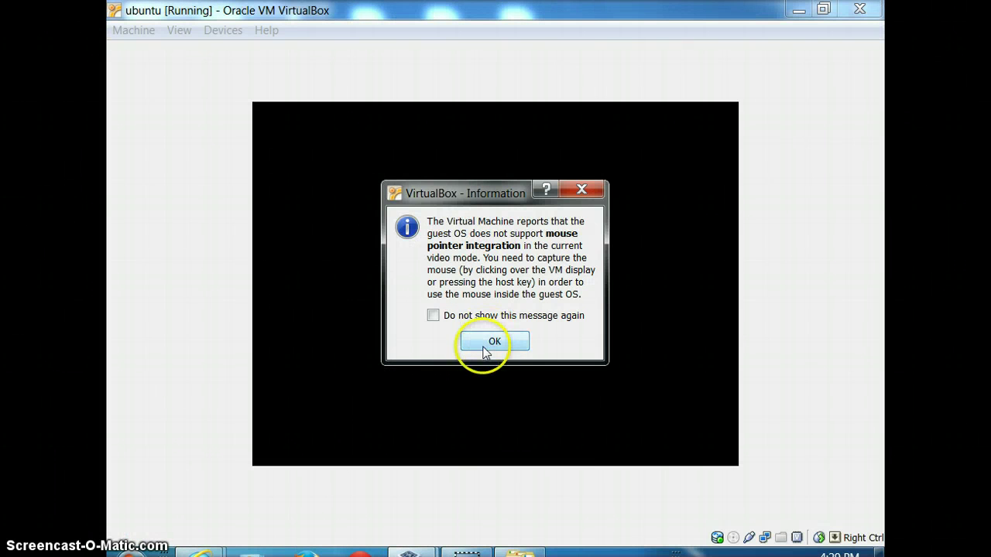
pyautogui.click(484, 348)
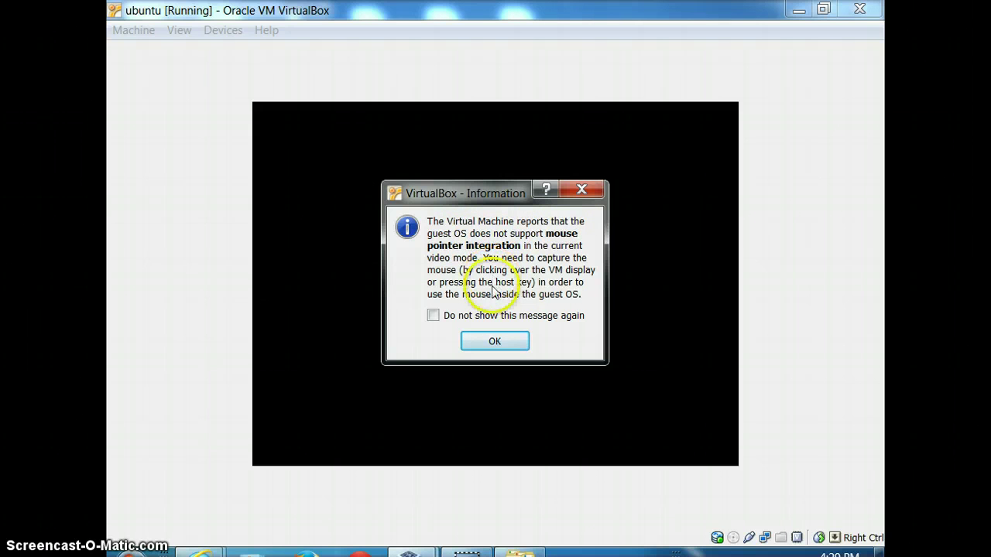
pyautogui.click(505, 338)
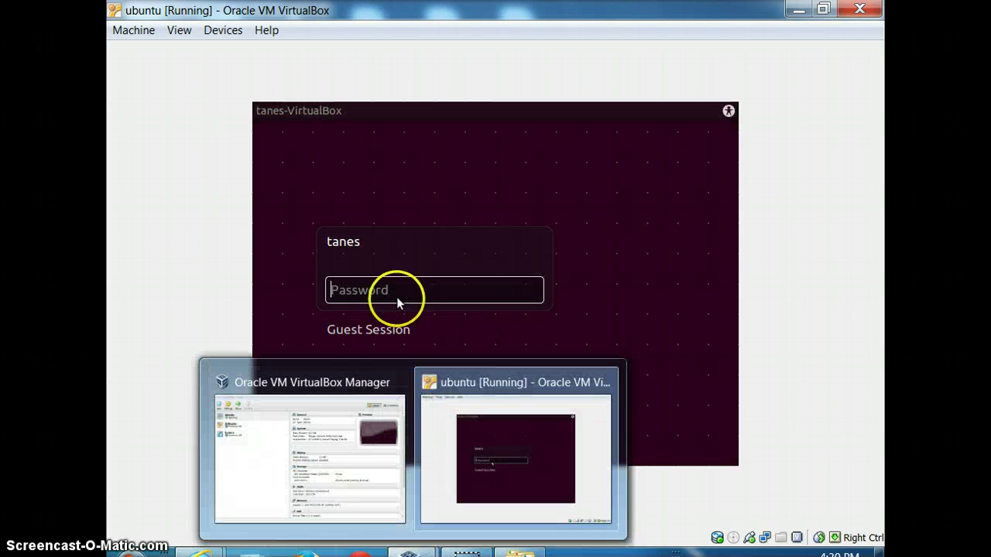
# Enter the account password at the Ubuntu login, re-entering it after the rejection
pyautogui.click(382, 290)
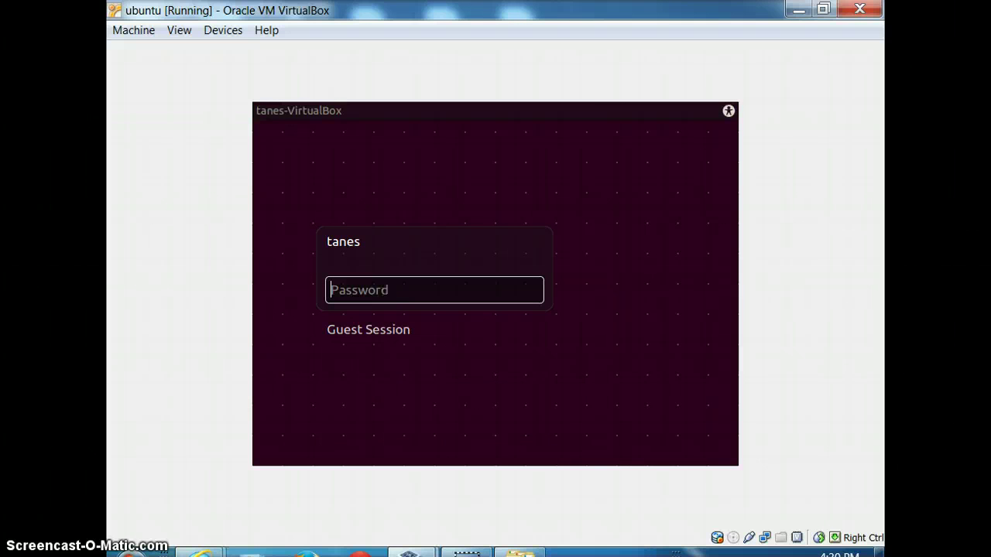
pyautogui.write('***')
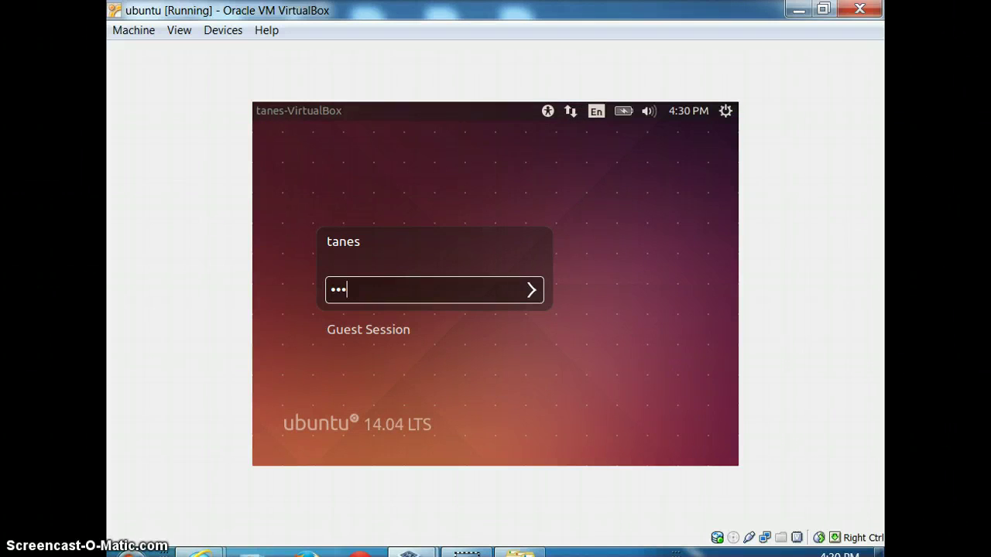
pyautogui.write('******')
pyautogui.press('Return')
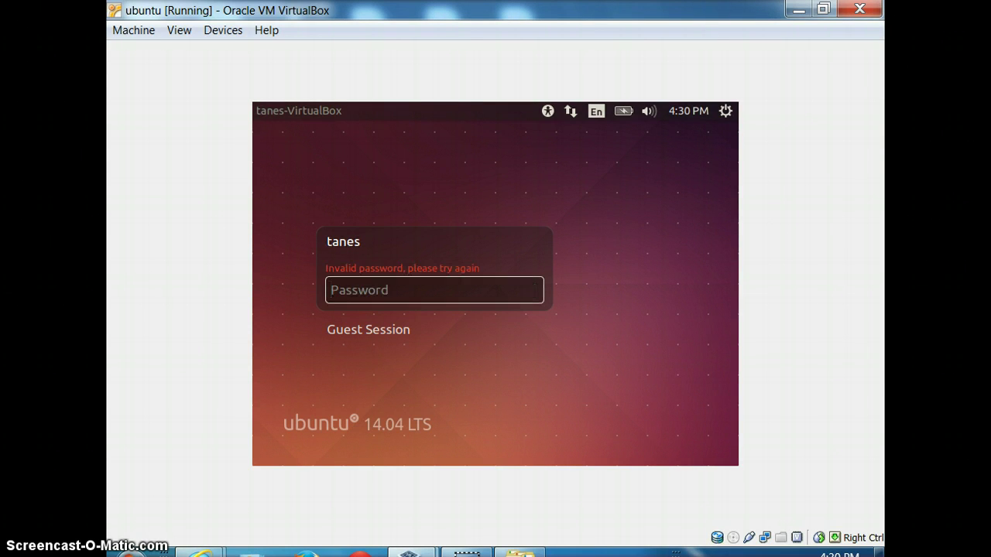
pyautogui.write('********')
pyautogui.press('Return')
pyautogui.write('********')
pyautogui.press('Return')
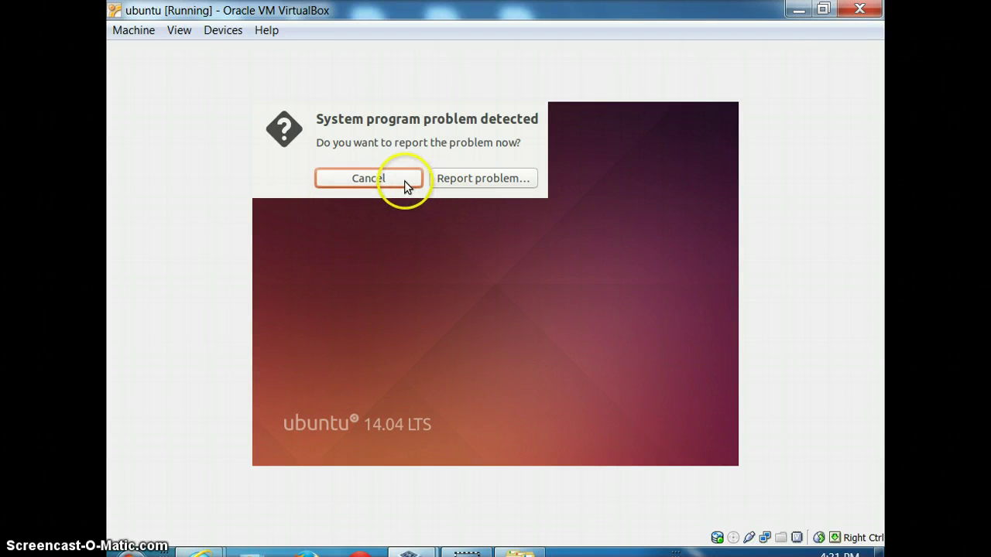
# Cancel the first system problem report and restore the ubuntu VM window
pyautogui.click(404, 181)
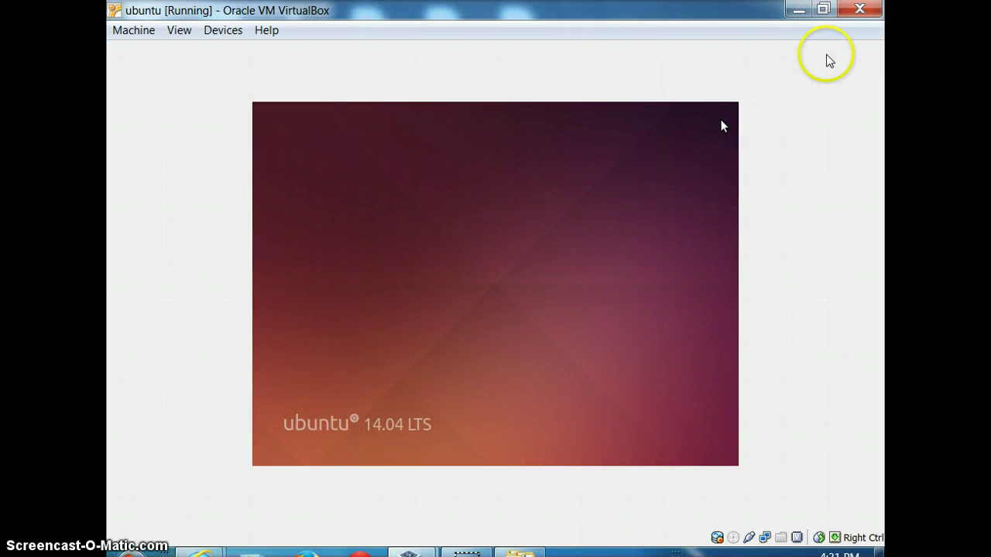
pyautogui.click(799, 10)
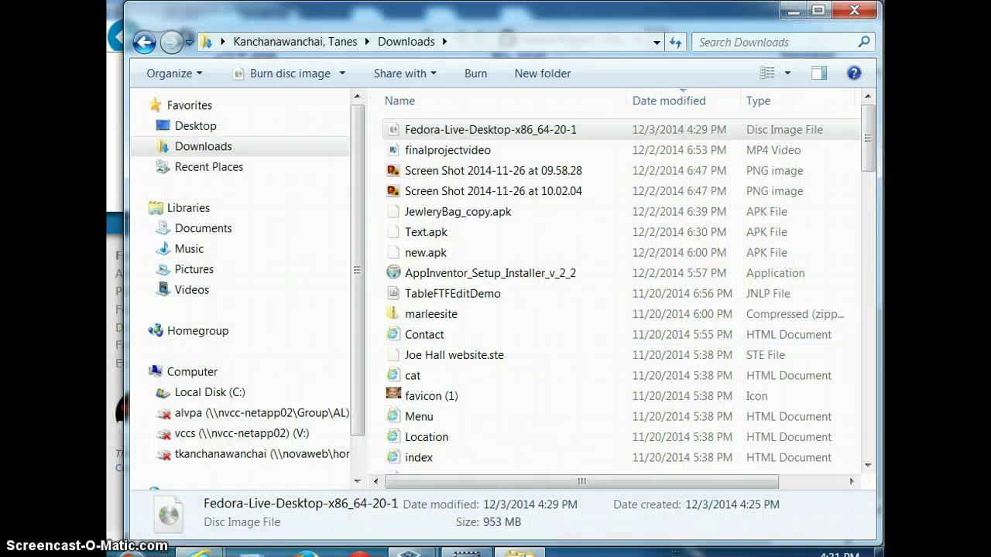
pyautogui.click(457, 548)
pyautogui.click(376, 421)
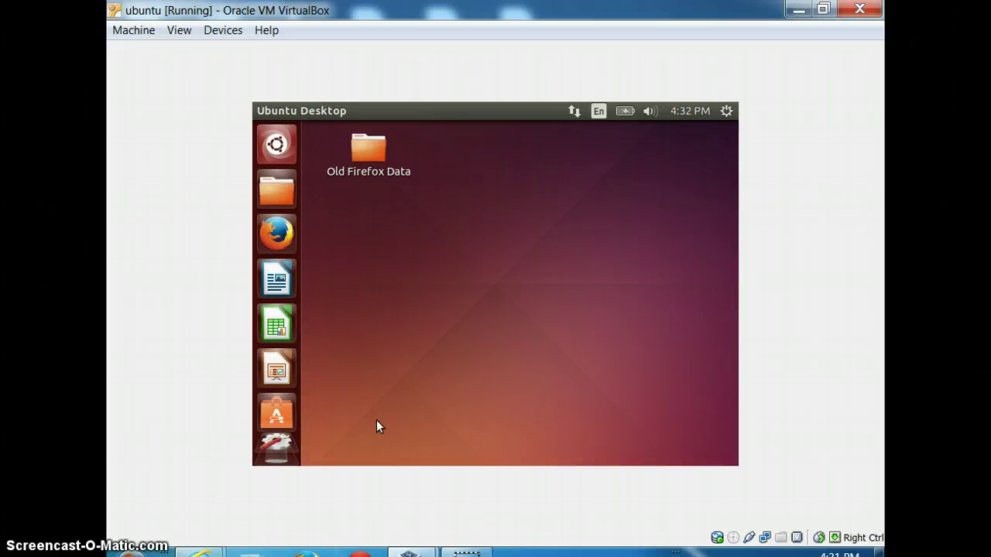
pyautogui.click(639, 216)
# Cancel the second problem report and launch Firefox from the Unity launcher
pyautogui.click(515, 203)
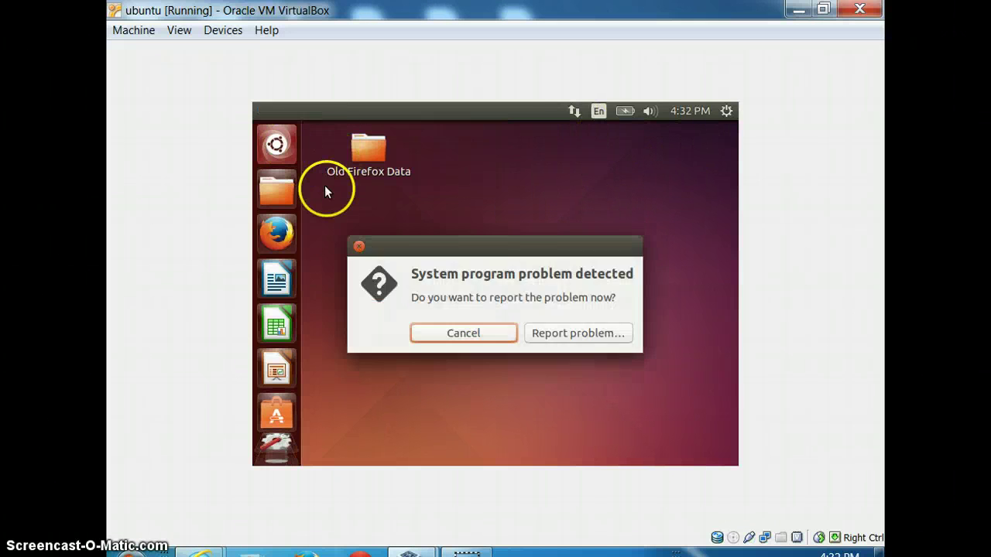
pyautogui.click(426, 331)
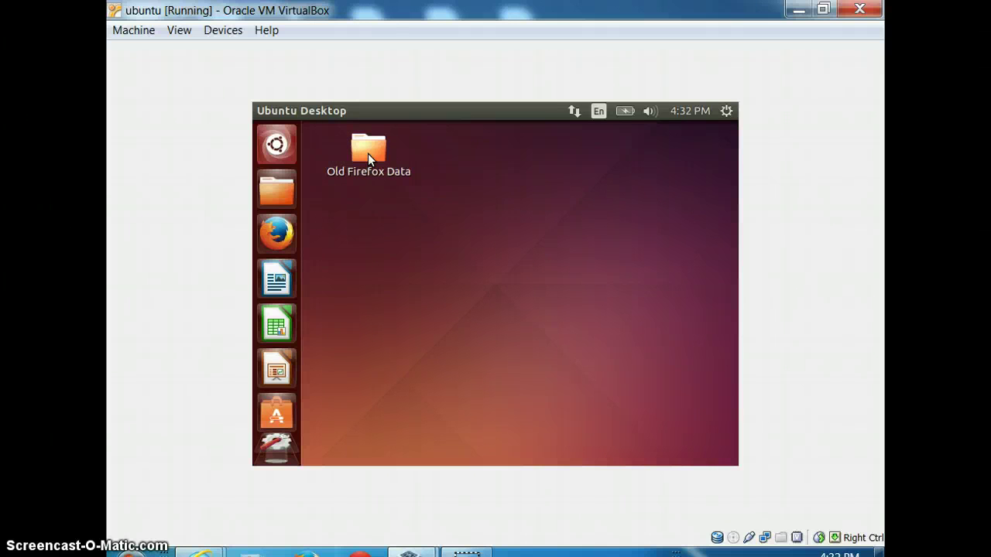
pyautogui.click(276, 232)
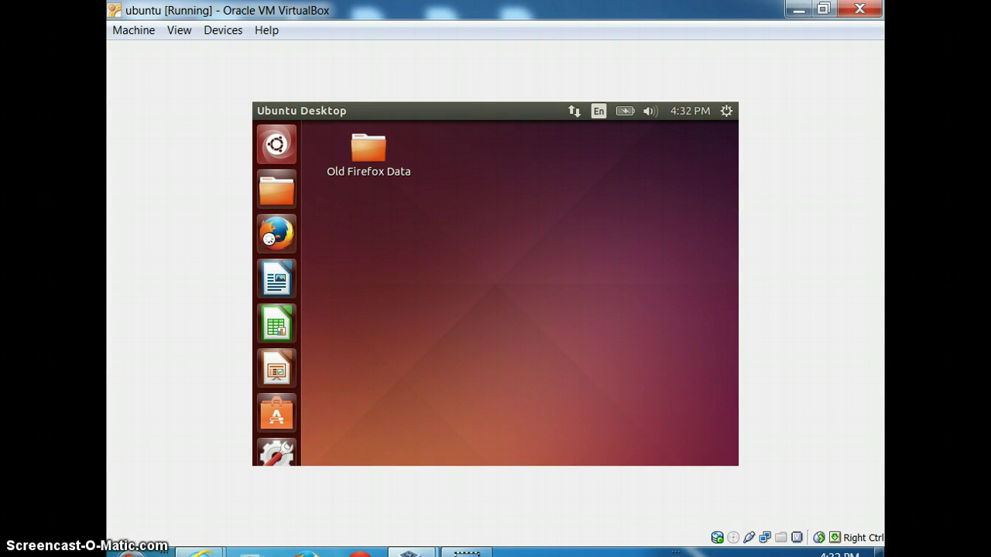
# Look through the VM's Devices menu and its USB Devices list, then dismiss it over the guest desktop
pyautogui.click(230, 31)
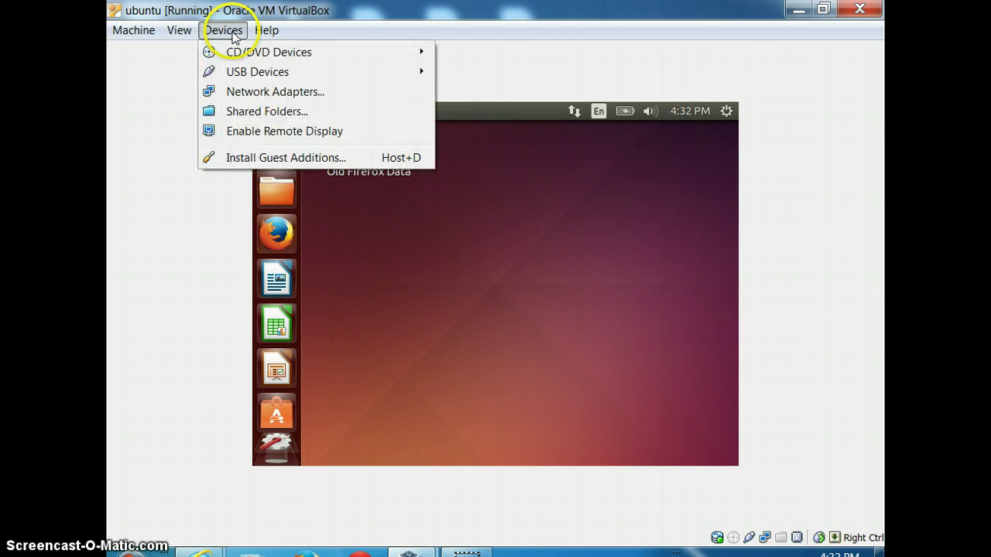
pyautogui.moveTo(240, 73)
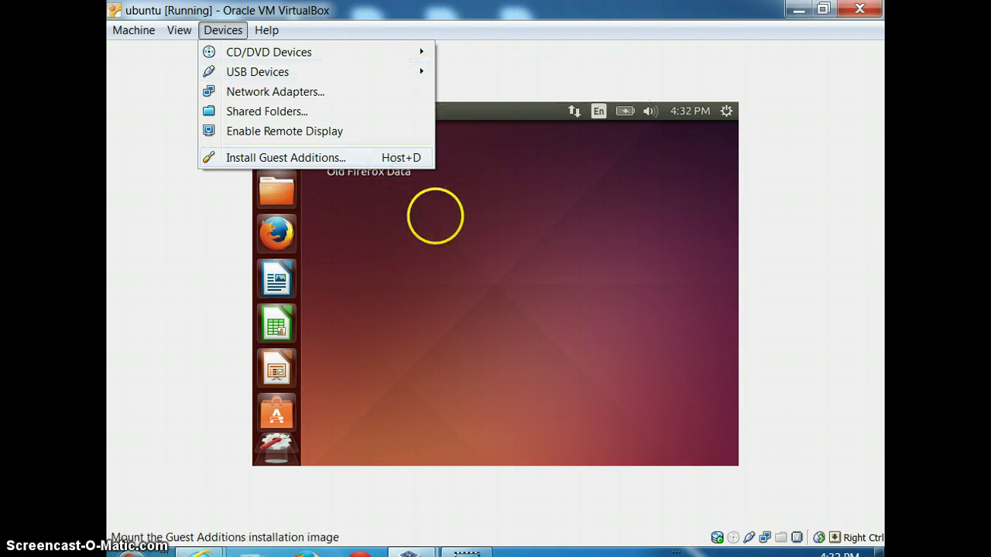
pyautogui.click(551, 172)
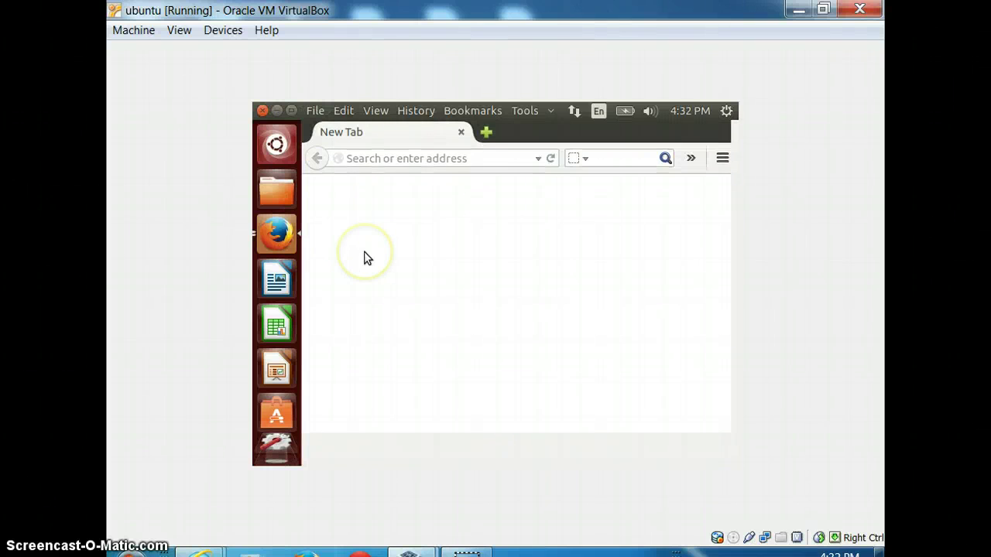
# Load google.com in the guest's Firefox, then return to the Fedora download page in Internet Explorer
pyautogui.click(447, 158)
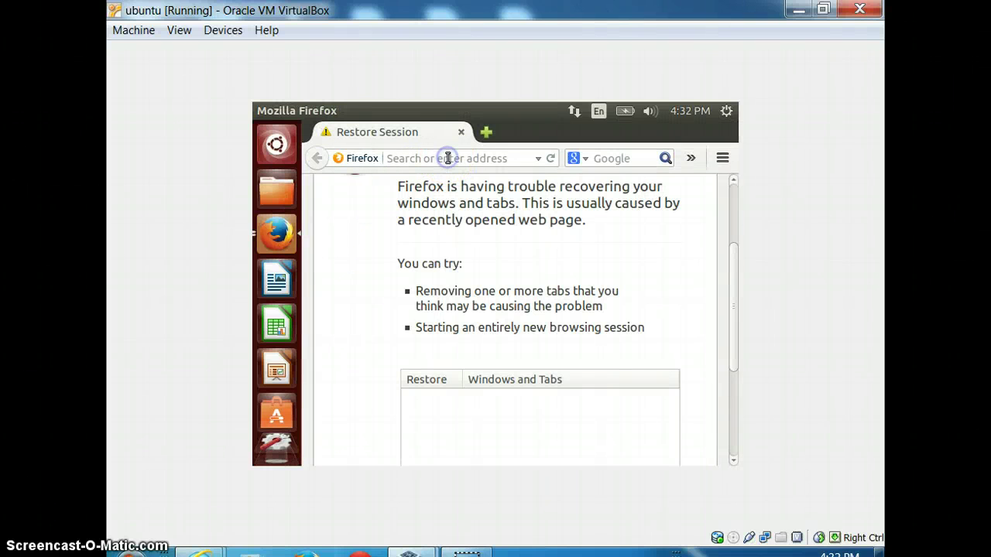
pyautogui.write('g')
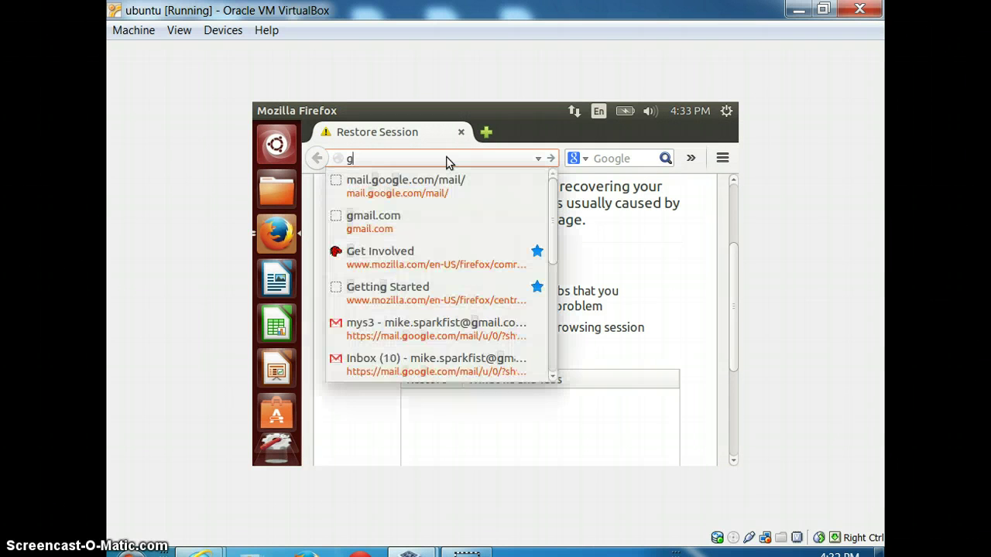
pyautogui.write('oogle.com')
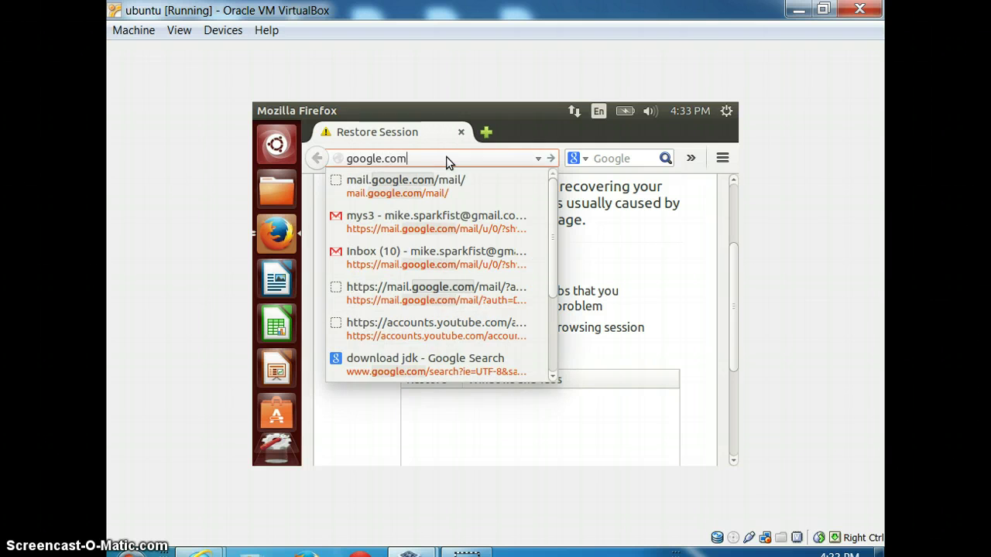
pyautogui.press('Return')
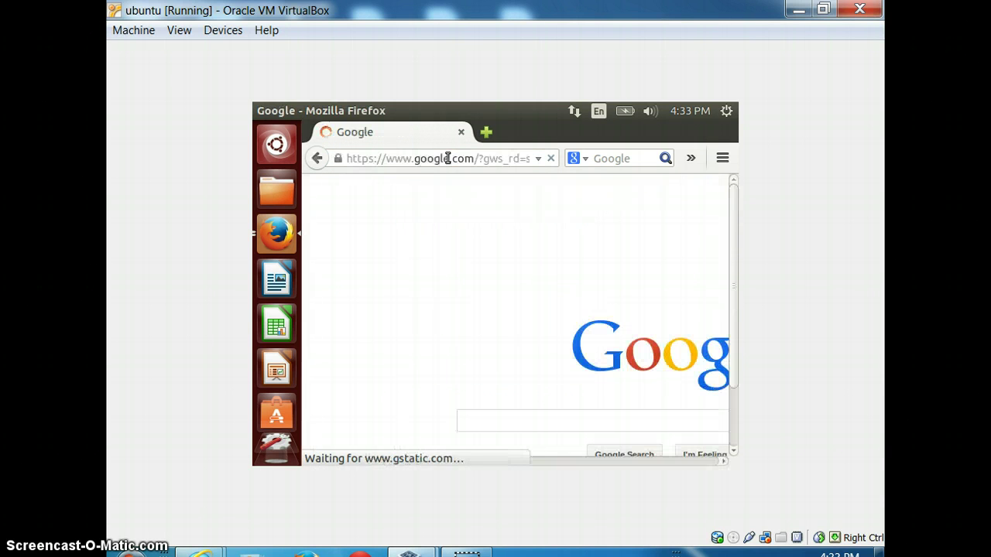
pyautogui.click(519, 419)
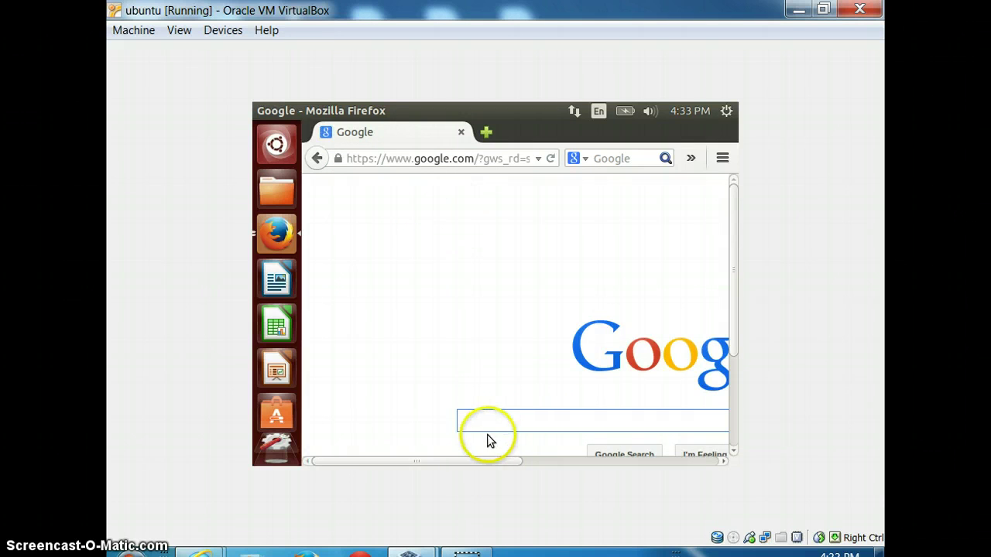
pyautogui.moveTo(488, 458); pyautogui.dragTo(655, 460)
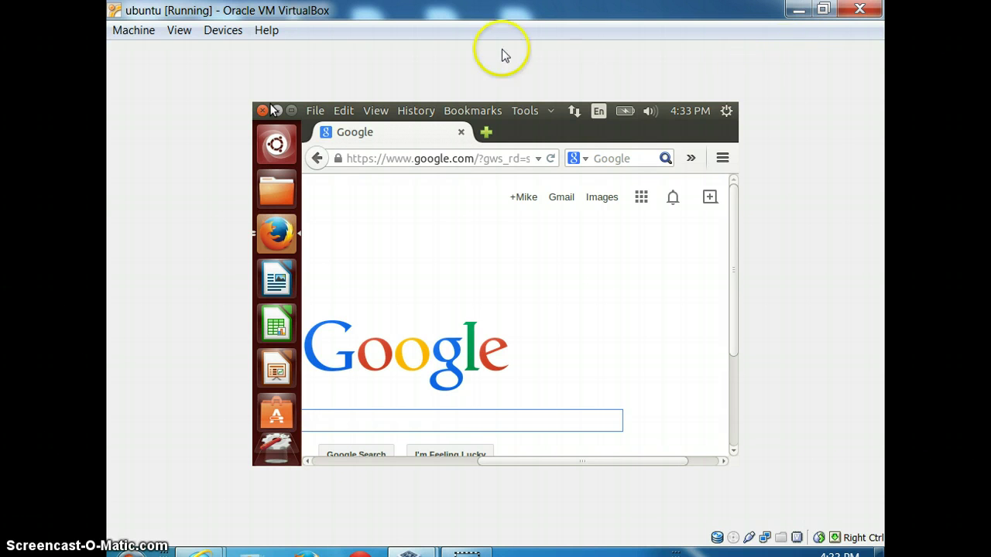
pyautogui.click(822, 11)
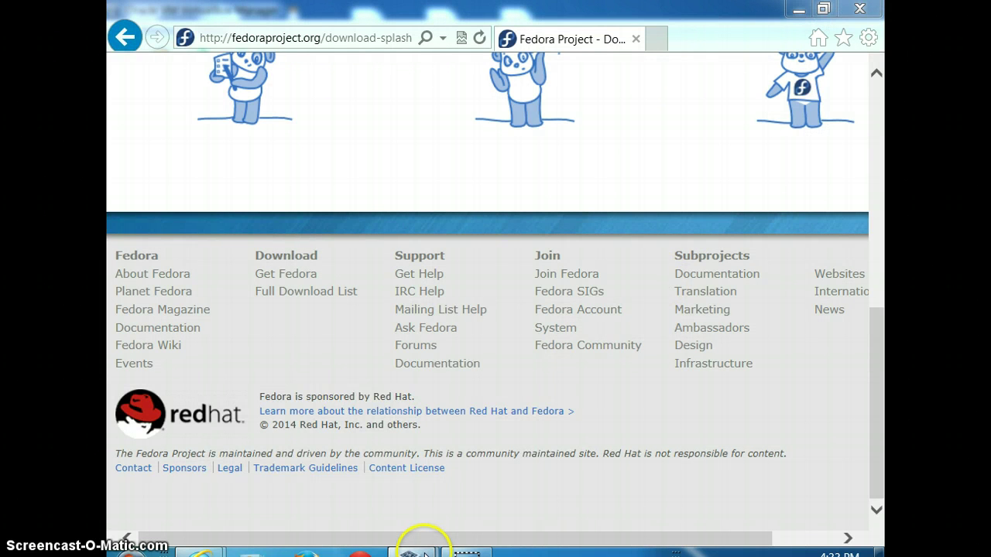
# Bring the VirtualBox Manager forward, select the fedora VM and start it
pyautogui.moveTo(425, 555)
pyautogui.click(361, 491)
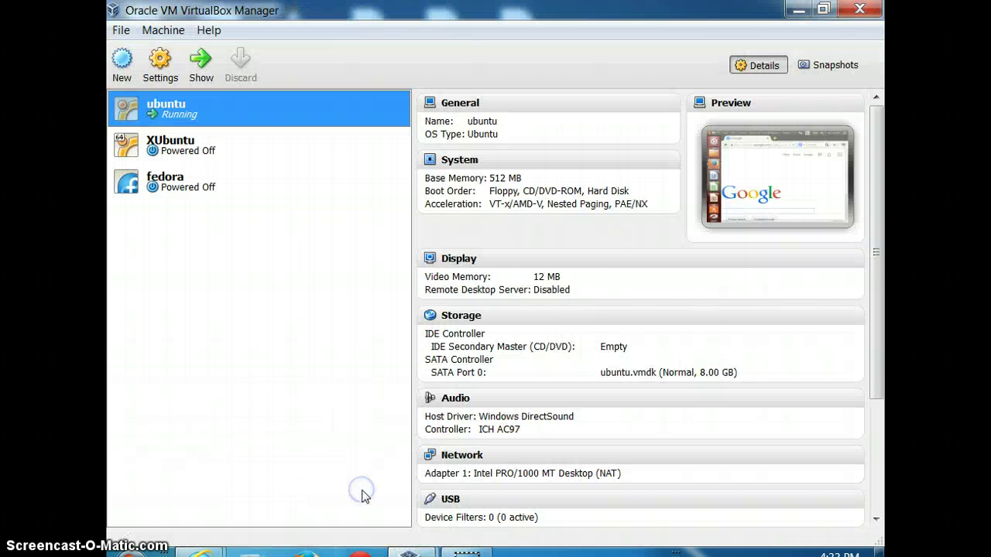
pyautogui.click(186, 194)
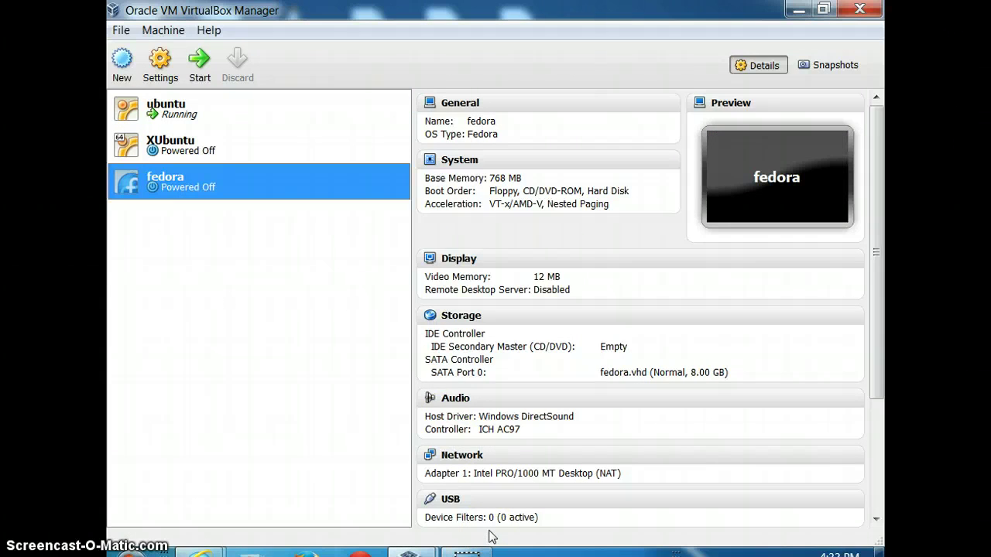
pyautogui.click(172, 33)
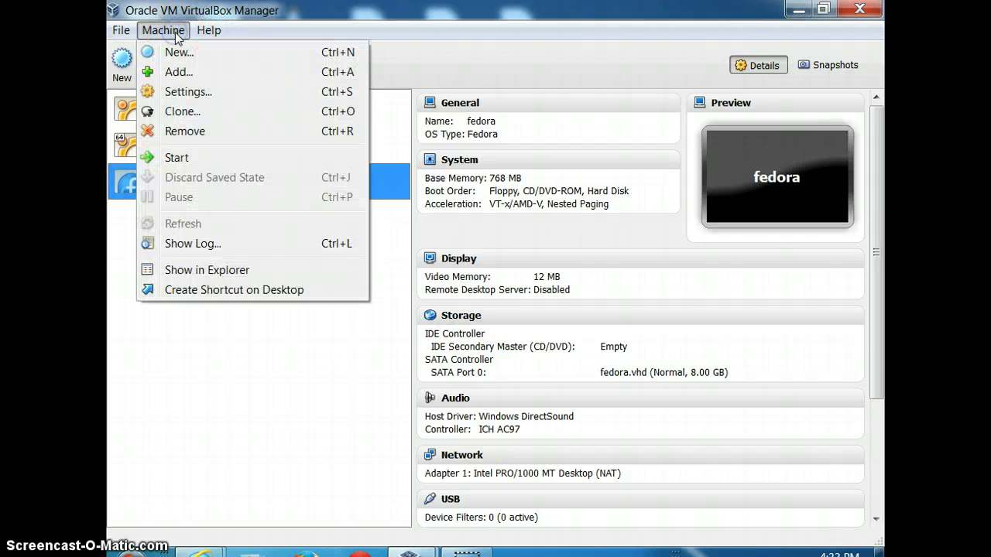
pyautogui.click(203, 30)
pyautogui.click(183, 241)
pyautogui.click(180, 178)
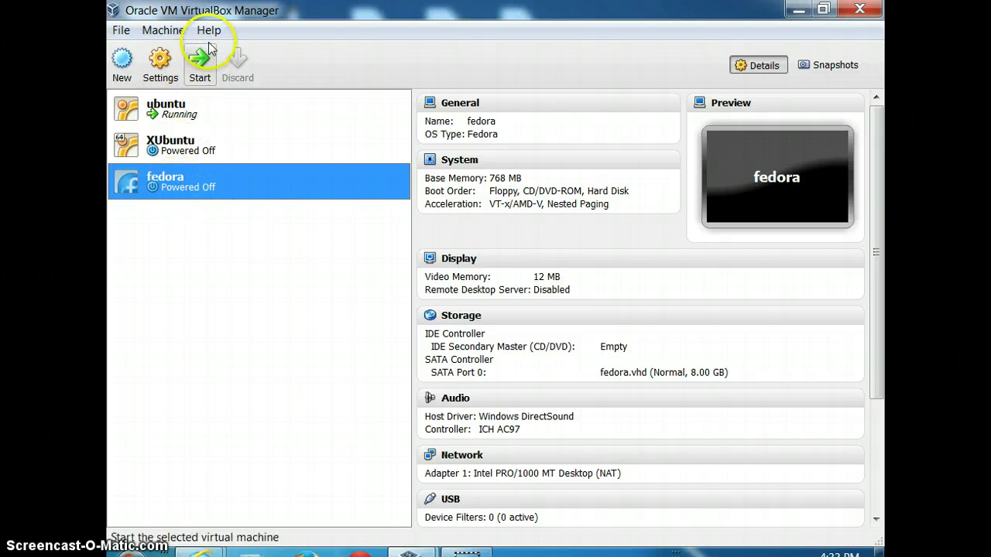
pyautogui.click(200, 68)
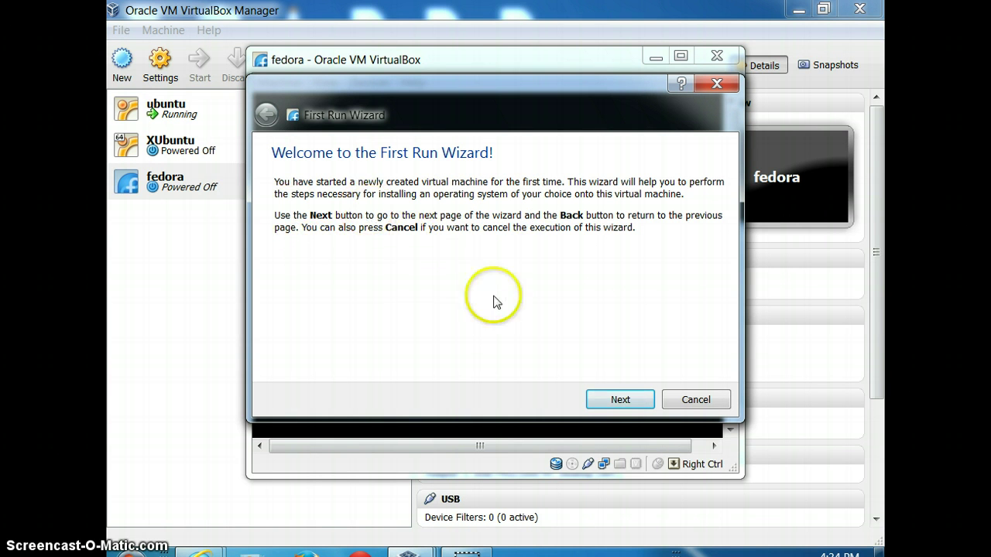
# Choose Fedora-Live-Desktop-x86_64-20-1.iso as installation media in the First Run Wizard and boot fedora
pyautogui.click(607, 400)
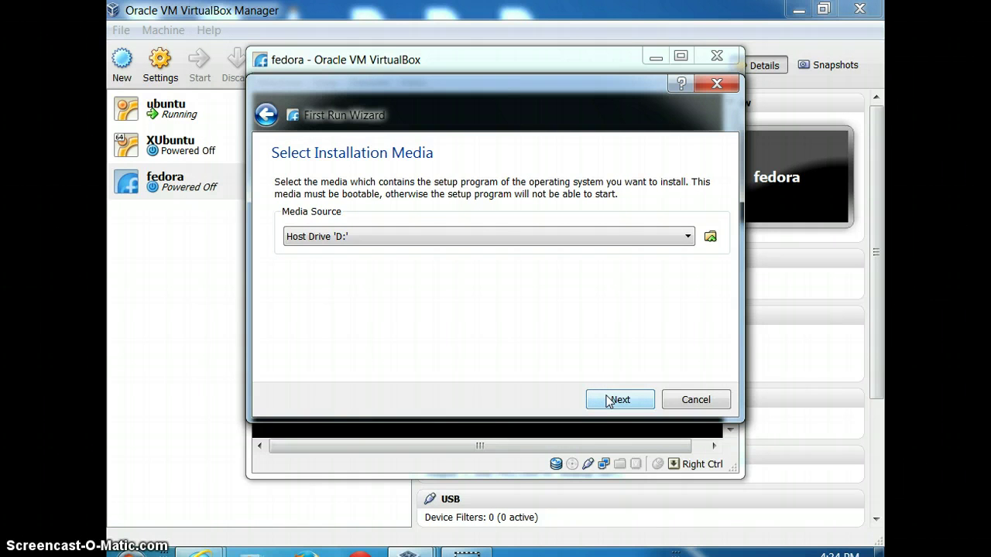
pyautogui.click(678, 242)
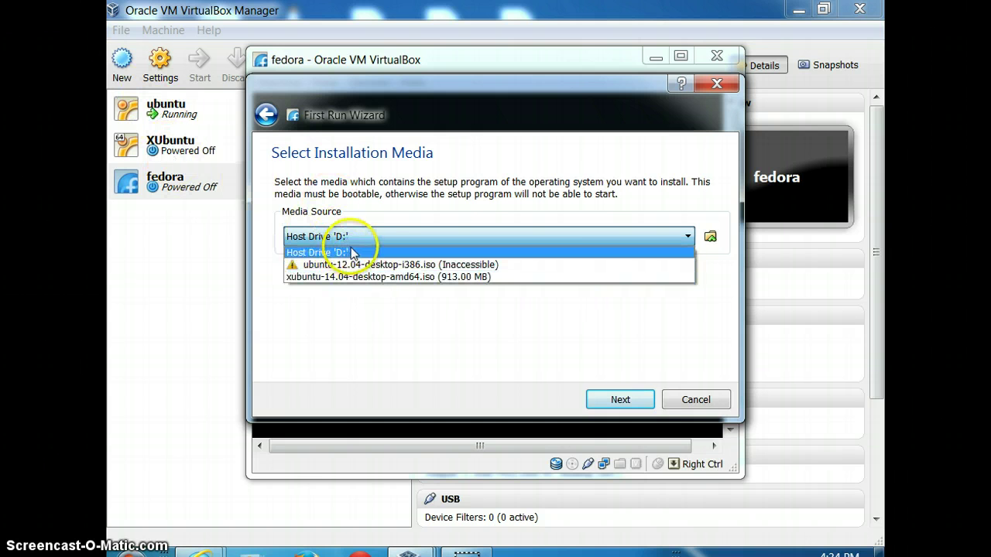
pyautogui.click(710, 235)
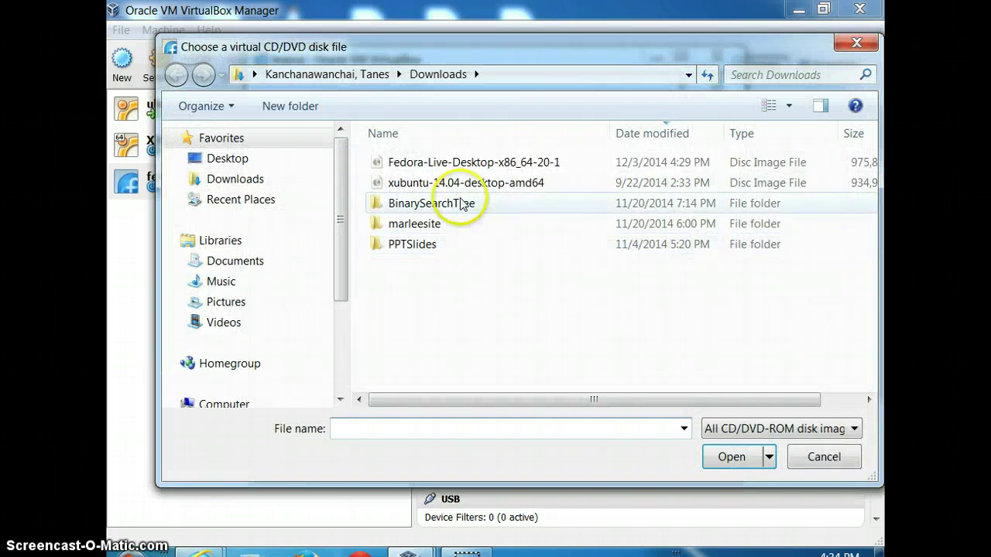
pyautogui.click(489, 163)
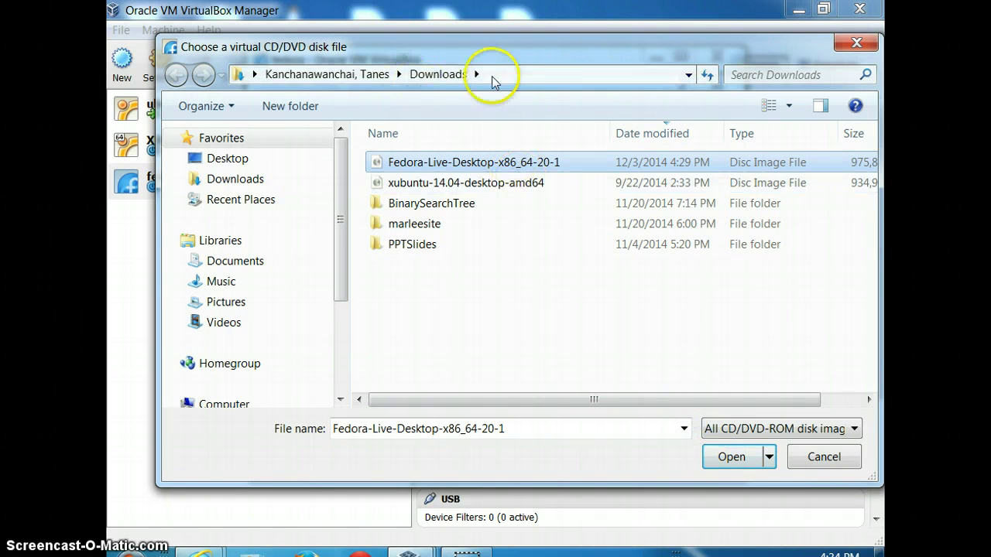
pyautogui.click(726, 457)
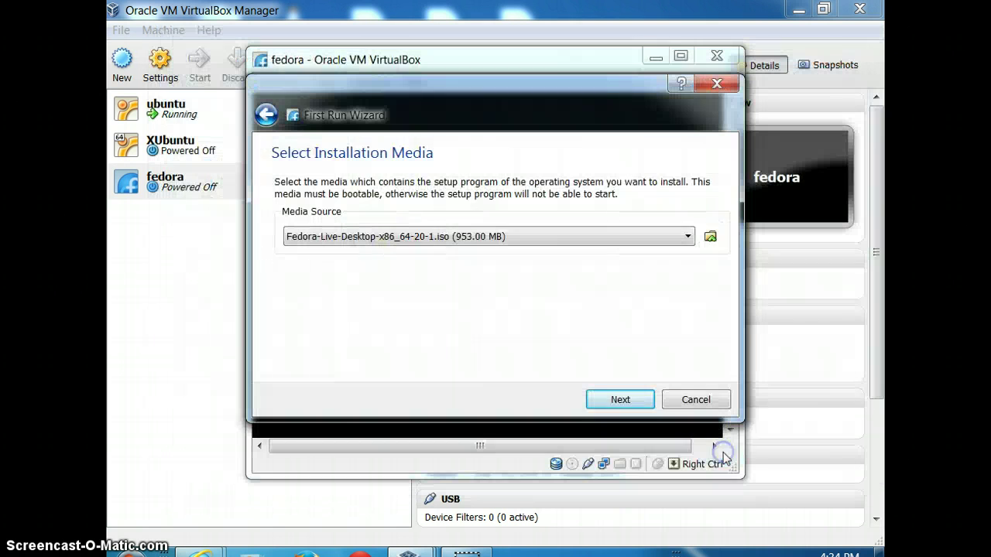
pyautogui.click(634, 401)
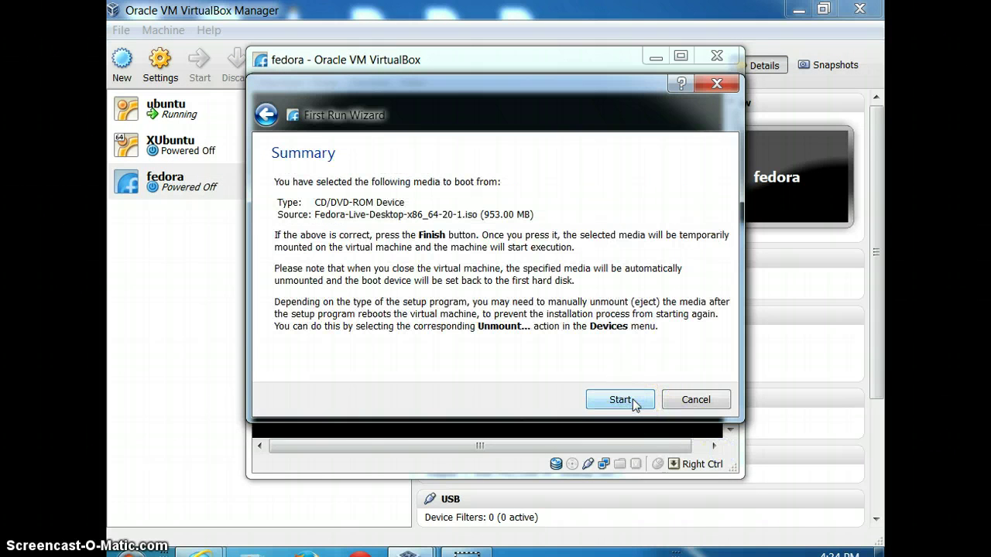
pyautogui.click(633, 401)
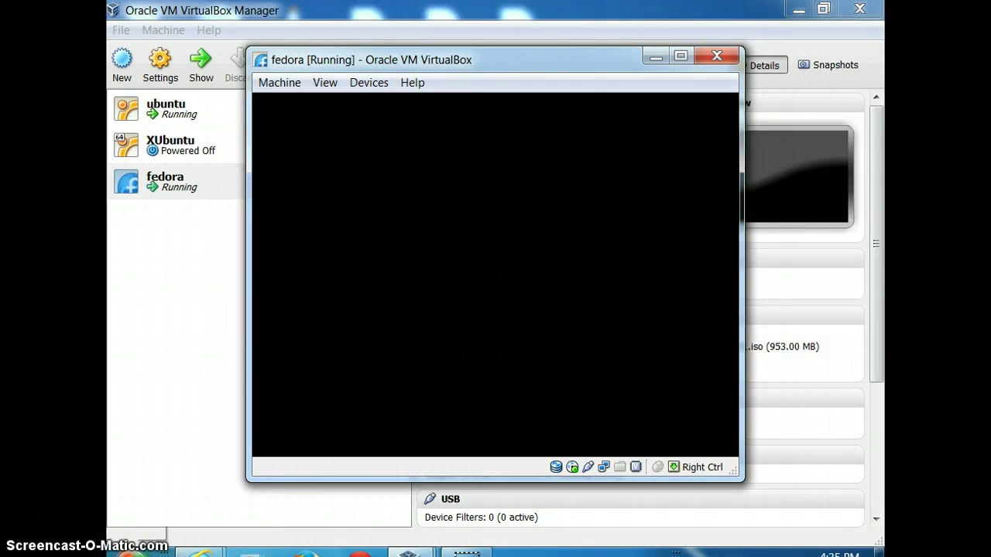
pyautogui.click(132, 553)
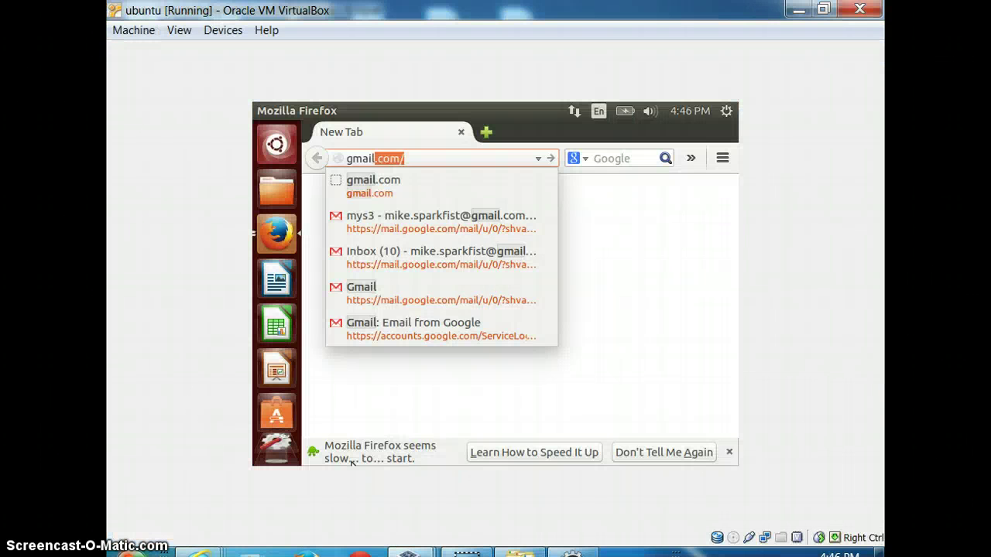
# Load gmail.com and choose to add a different Google account
pyautogui.press('Return')
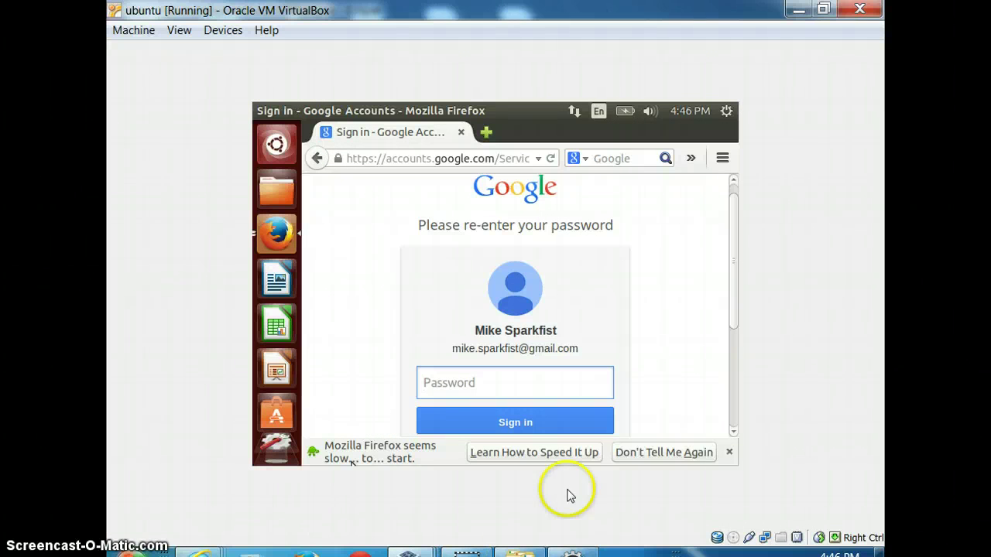
pyautogui.moveTo(734, 302); pyautogui.dragTo(748, 361)
pyautogui.click(476, 384)
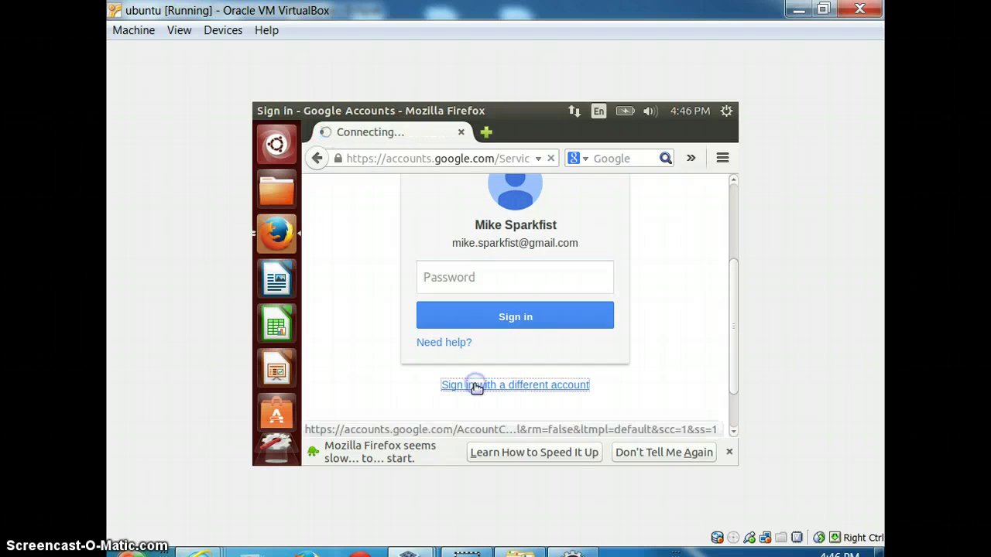
pyautogui.click(504, 354)
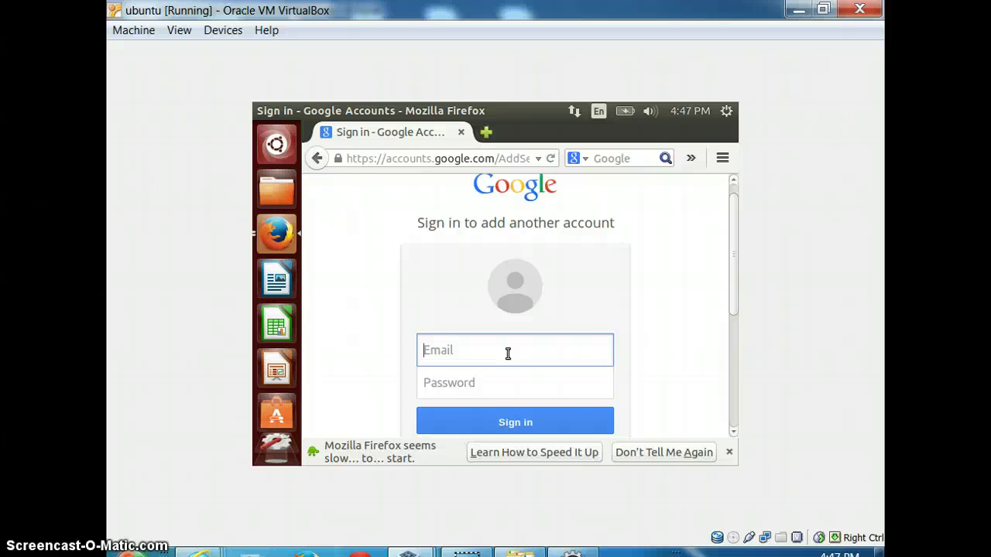
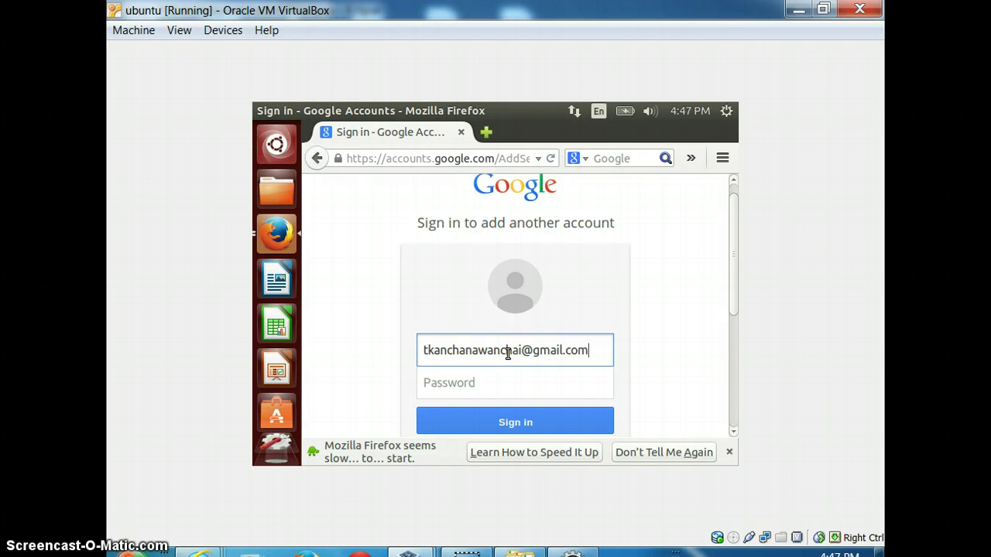
# Sign in with the second account's e-mail and password, then open the ATM JAR message
pyautogui.press('Tab')
pyautogui.write('*')
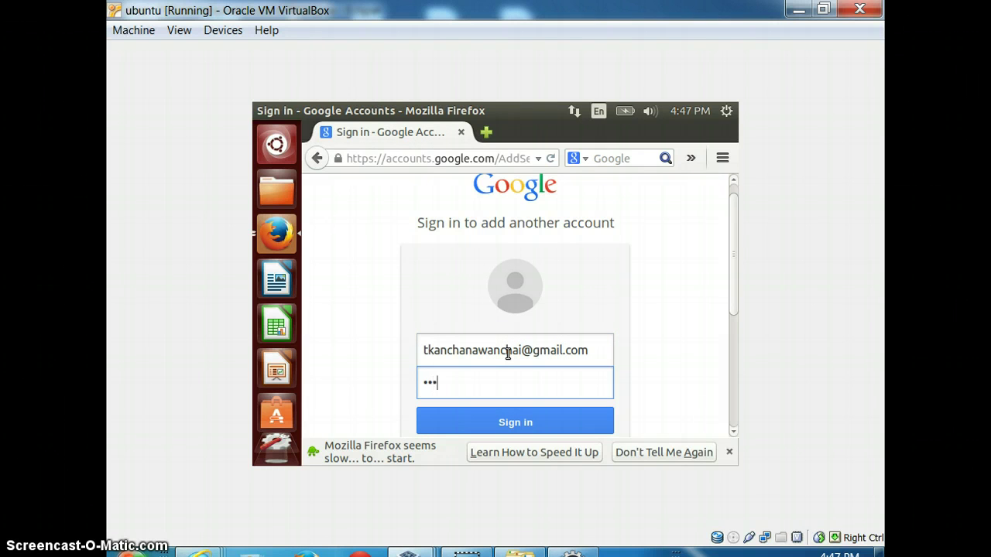
pyautogui.write('*')
pyautogui.press('BackSpace')
pyautogui.press('BackSpace')
pyautogui.write('**')
pyautogui.press('Return')
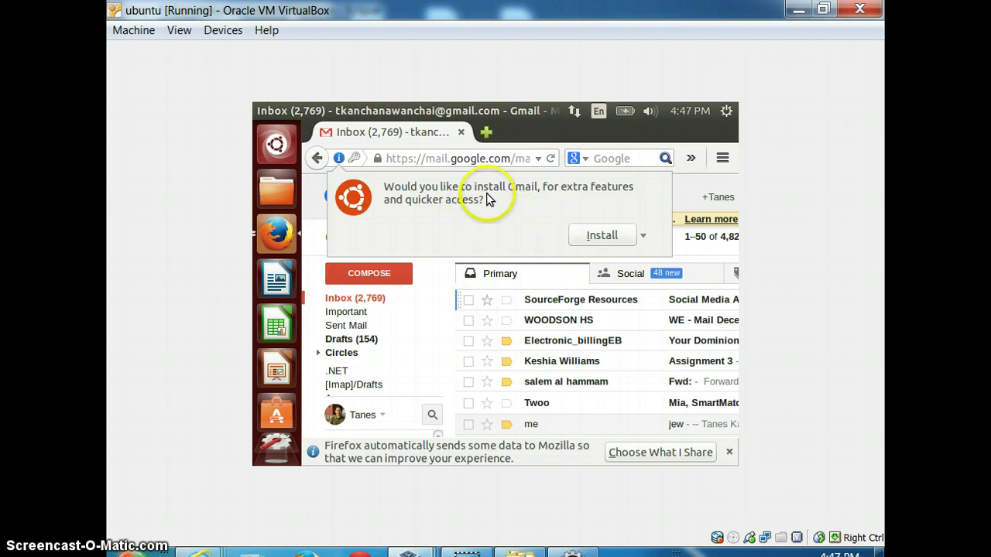
pyautogui.click(371, 299)
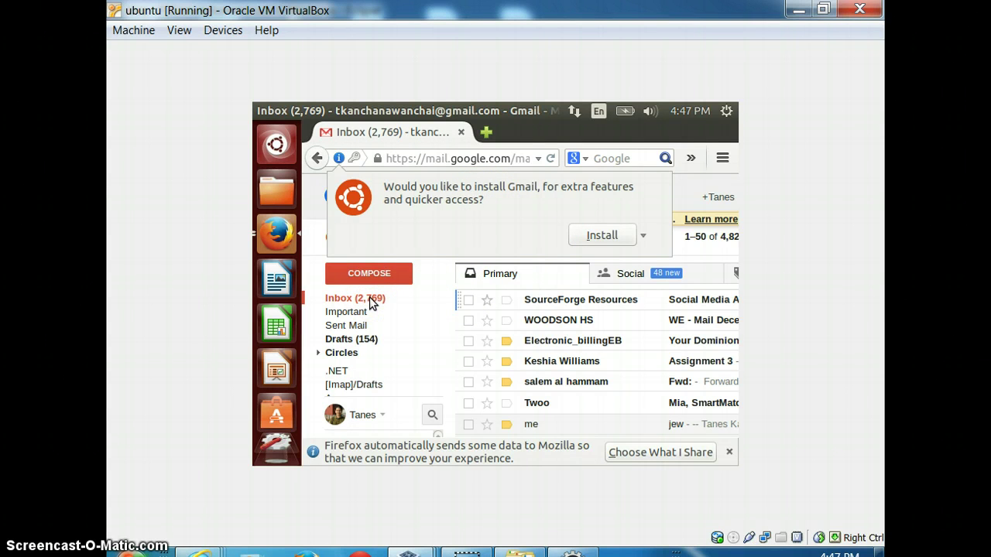
pyautogui.click(370, 296)
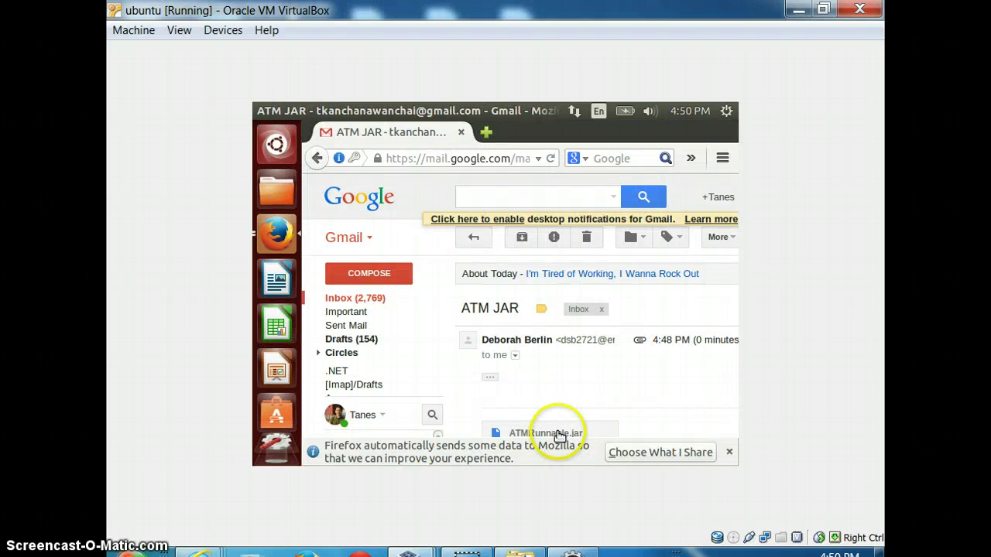
# Download the ATMRunnable.jar attachment and save it to Downloads
pyautogui.click(558, 434)
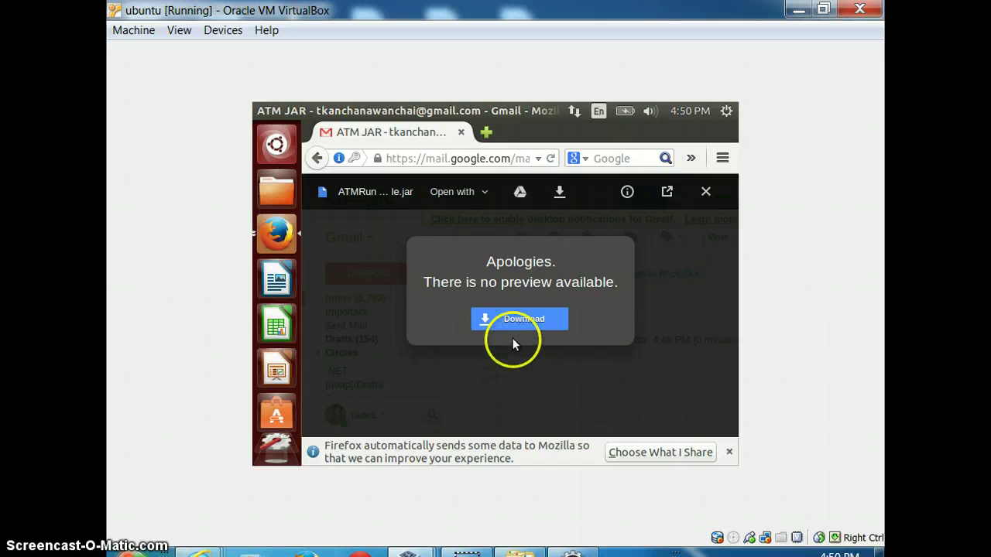
pyautogui.click(519, 310)
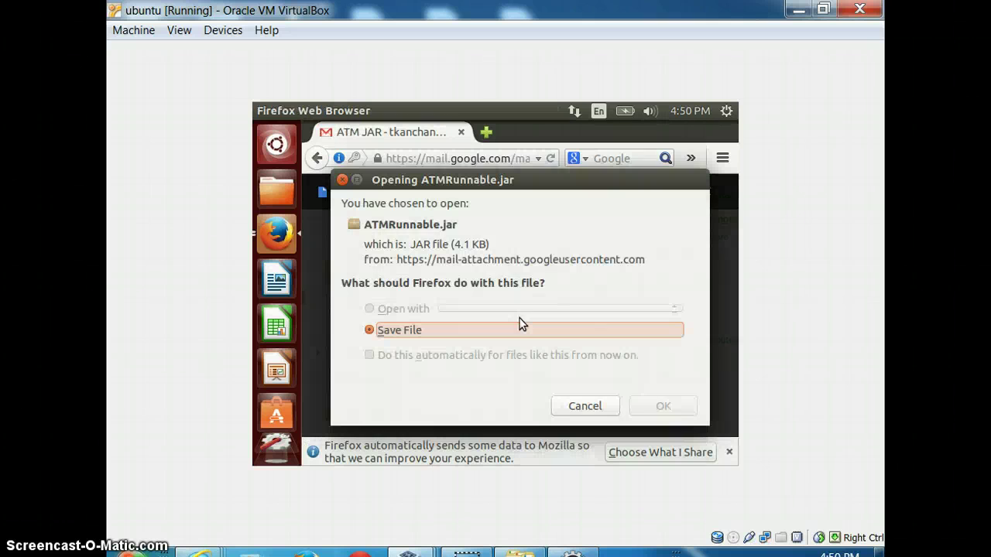
pyautogui.click(608, 401)
pyautogui.click(647, 399)
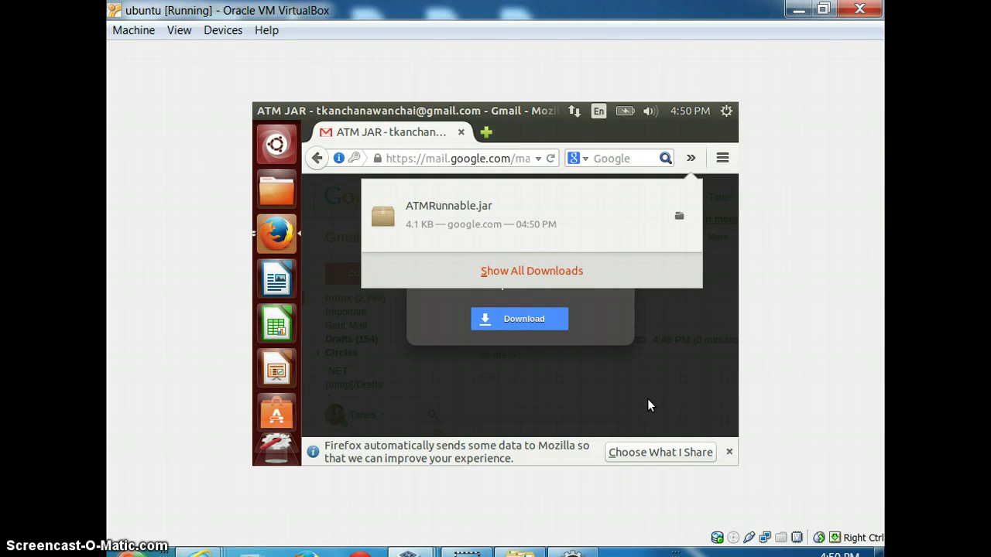
pyautogui.click(564, 308)
# Try launching the downloaded jar, dismiss the Blocked warning, and open the Home folder in Files
pyautogui.click(525, 209)
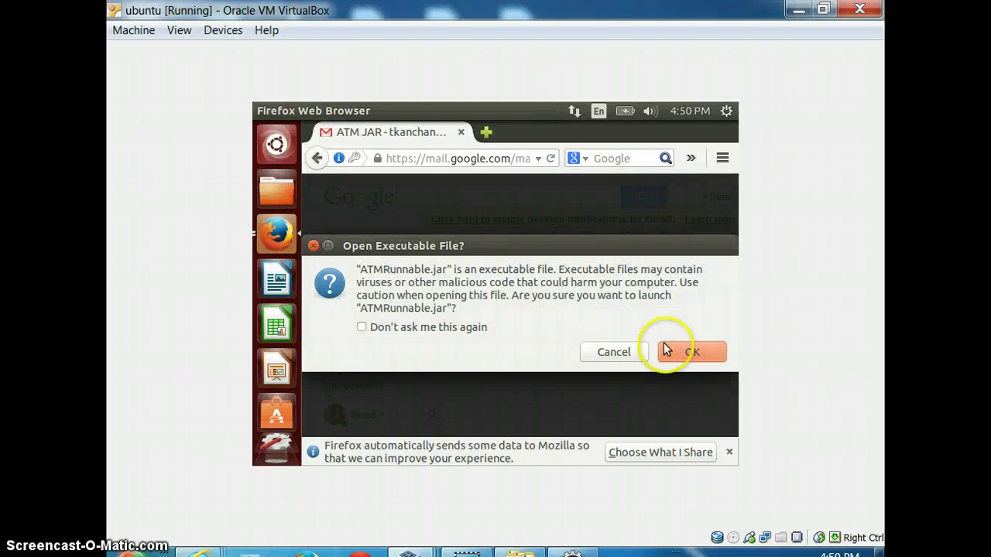
pyautogui.click(691, 355)
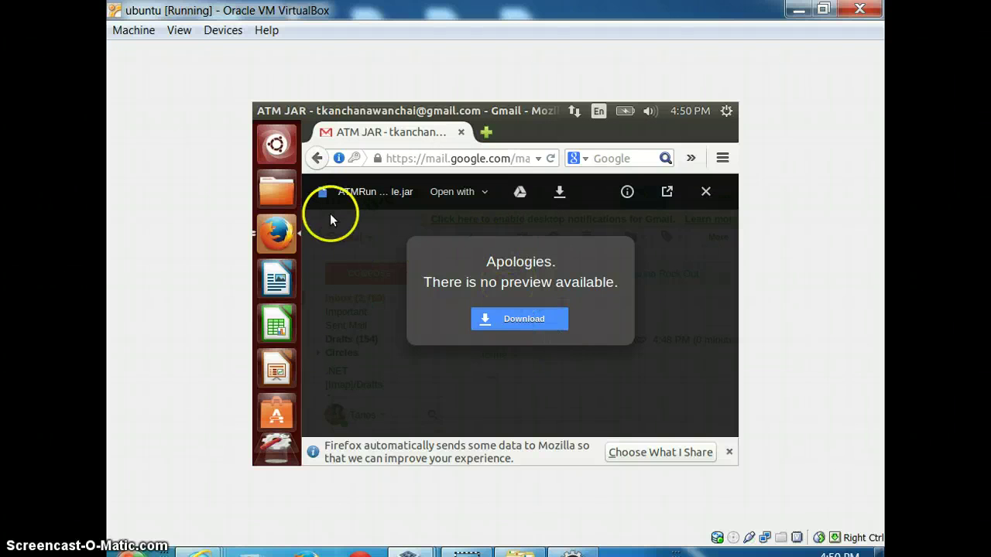
pyautogui.click(278, 194)
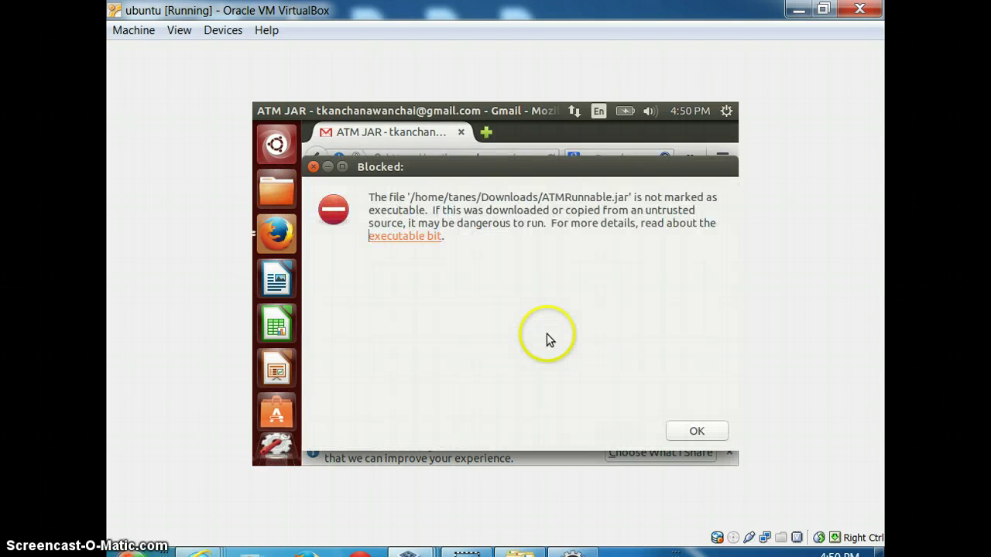
pyautogui.click(705, 434)
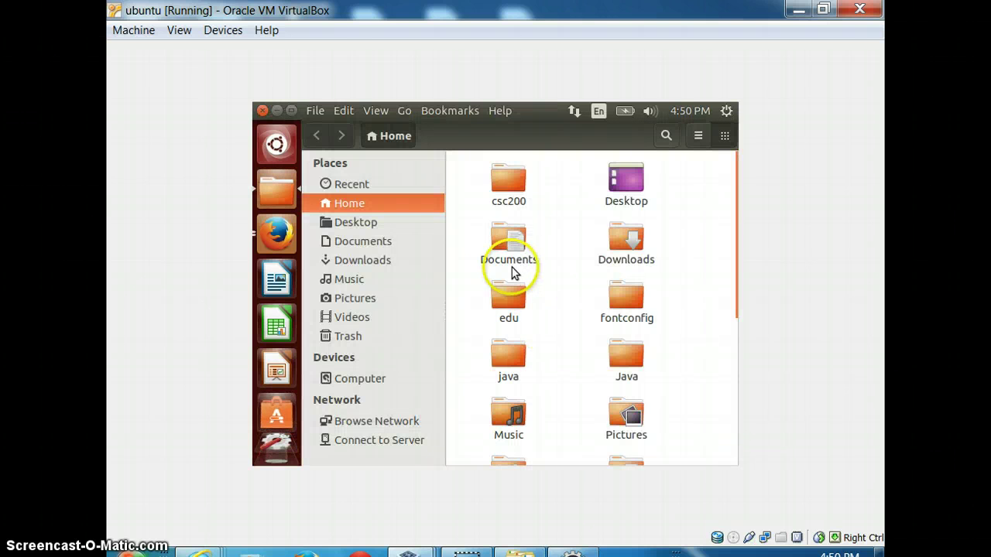
# In Downloads, open ATMRunnable.jar with the OpenJDK Java 7 Runtime
pyautogui.click(383, 262)
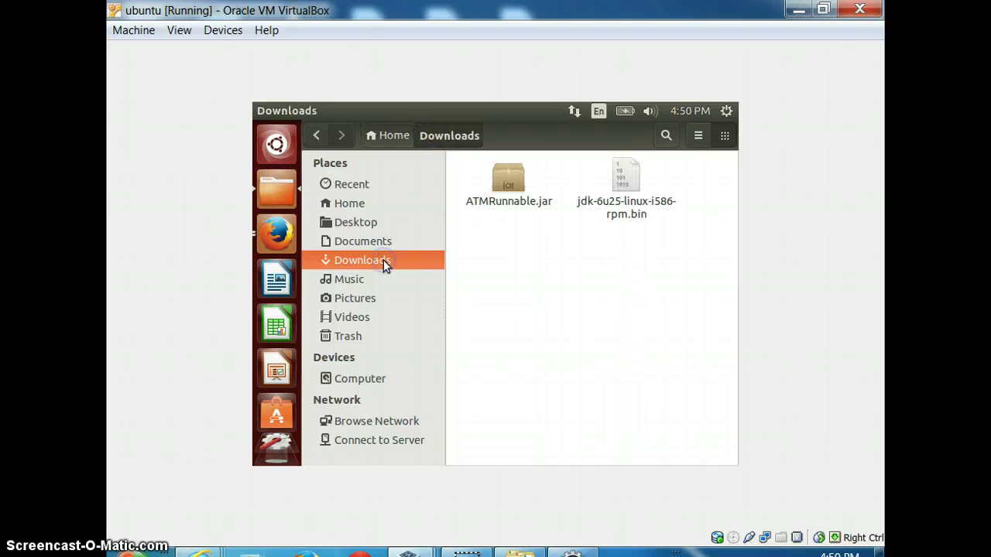
pyautogui.click(511, 200)
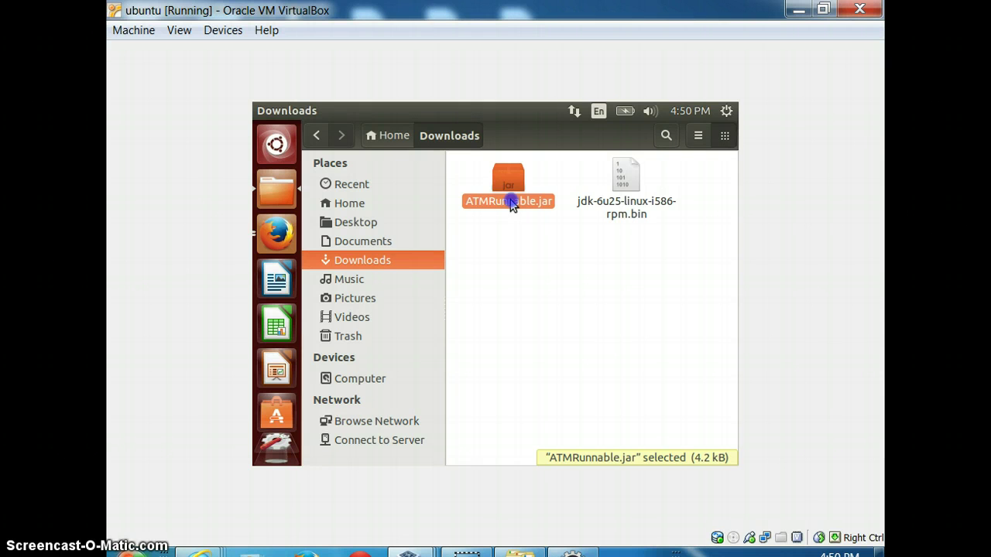
pyautogui.doubleClick(504, 164)
pyautogui.rightClick(511, 171)
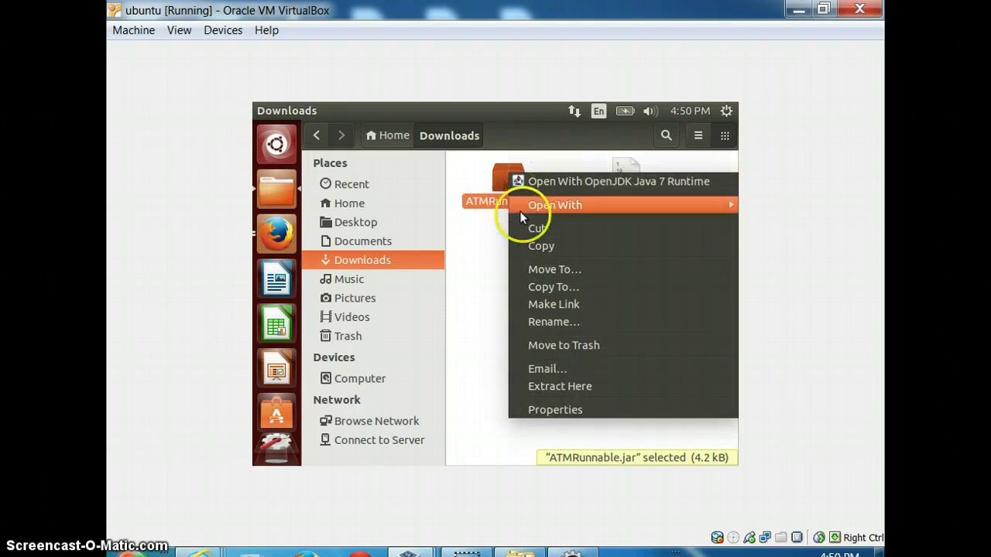
pyautogui.click(563, 184)
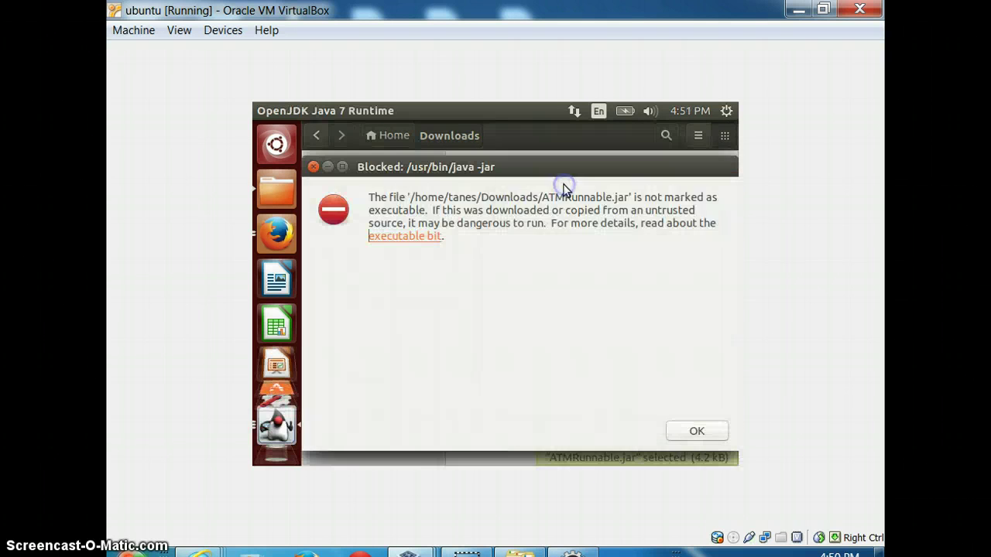
# Move the stacked Blocked warnings apart and close both with OK
pyautogui.click(582, 161)
pyautogui.moveTo(586, 170)
pyautogui.mouseDown()
pyautogui.moveTo(555, 186)
pyautogui.moveTo(582, 181)
pyautogui.moveTo(576, 167)
pyautogui.mouseUp()
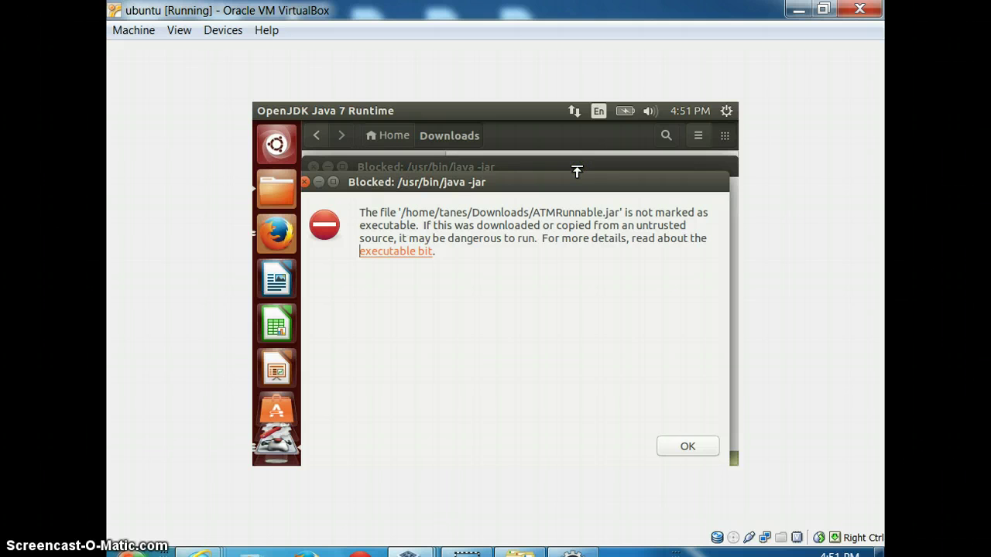
pyautogui.click(698, 456)
pyautogui.click(700, 453)
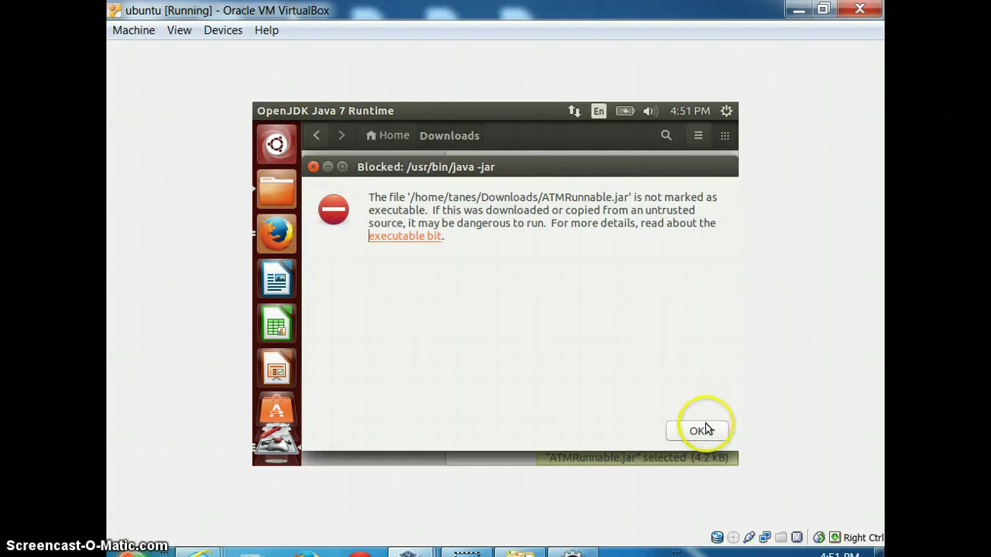
pyautogui.click(705, 428)
pyautogui.click(705, 427)
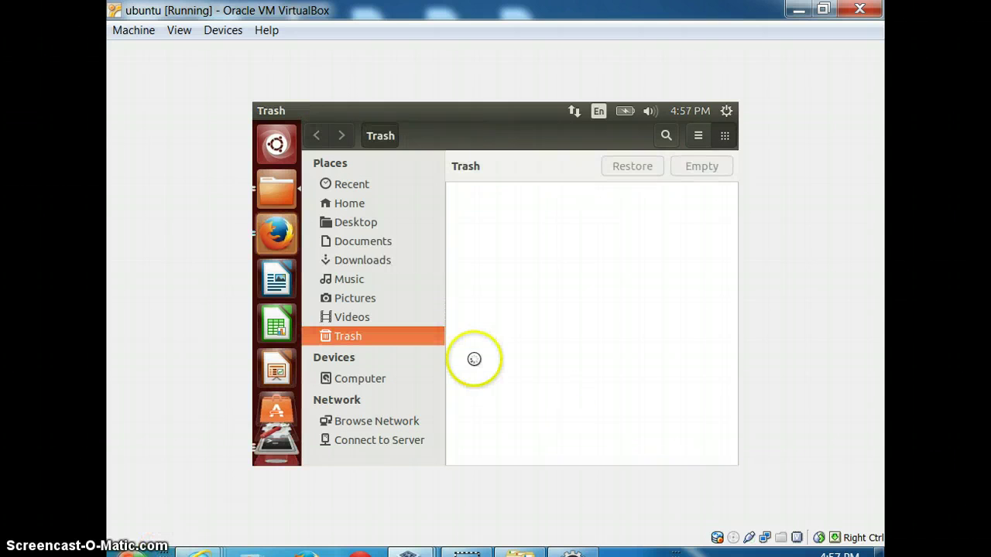
# Return to the Downloads folder and open Properties for ATMRunnable.jar
pyautogui.scroll(-3, 265, 461)
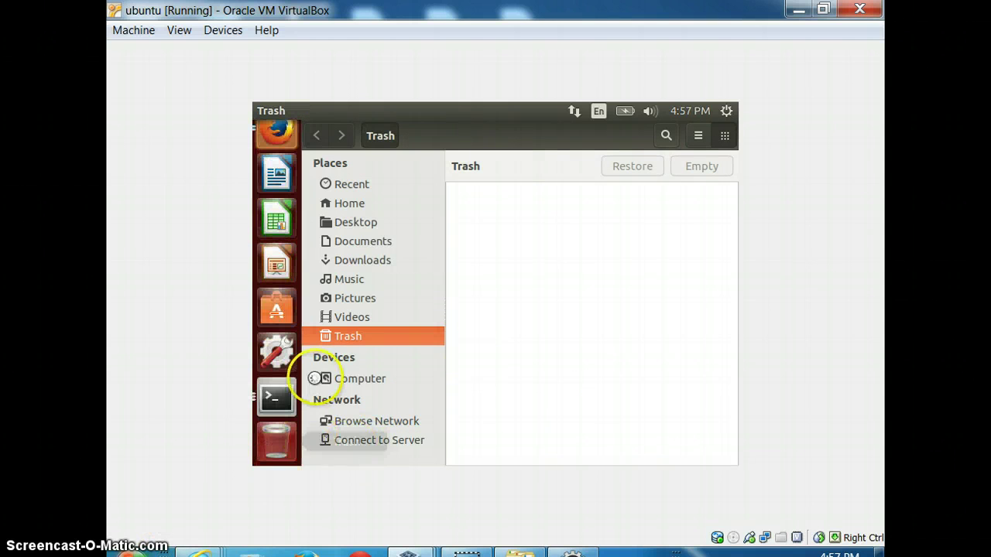
pyautogui.scroll(3, 271, 333)
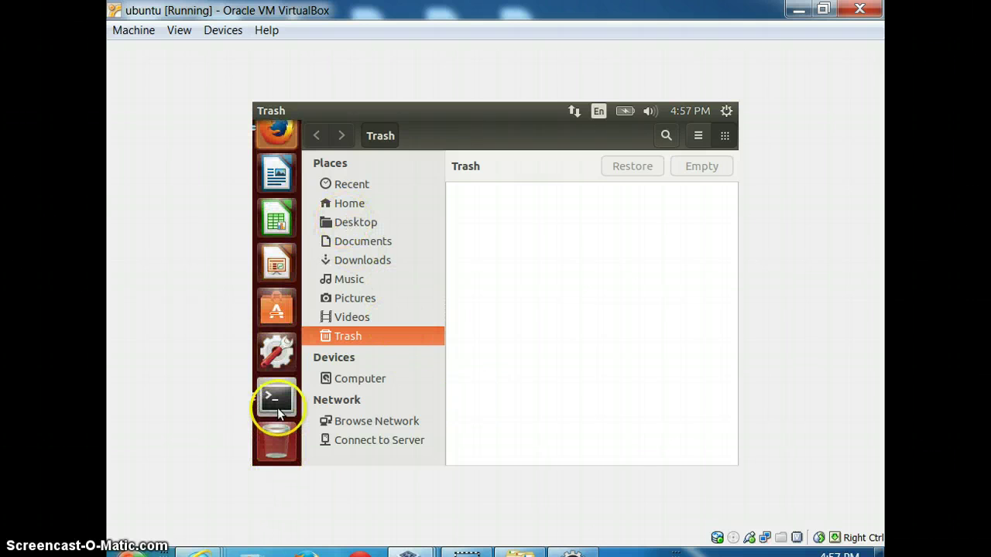
pyautogui.click(363, 258)
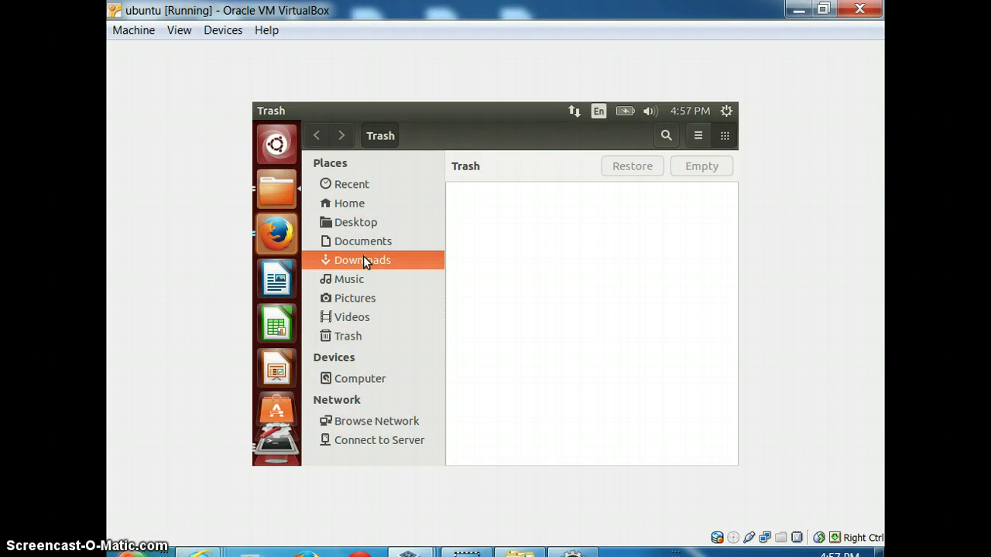
pyautogui.click(362, 259)
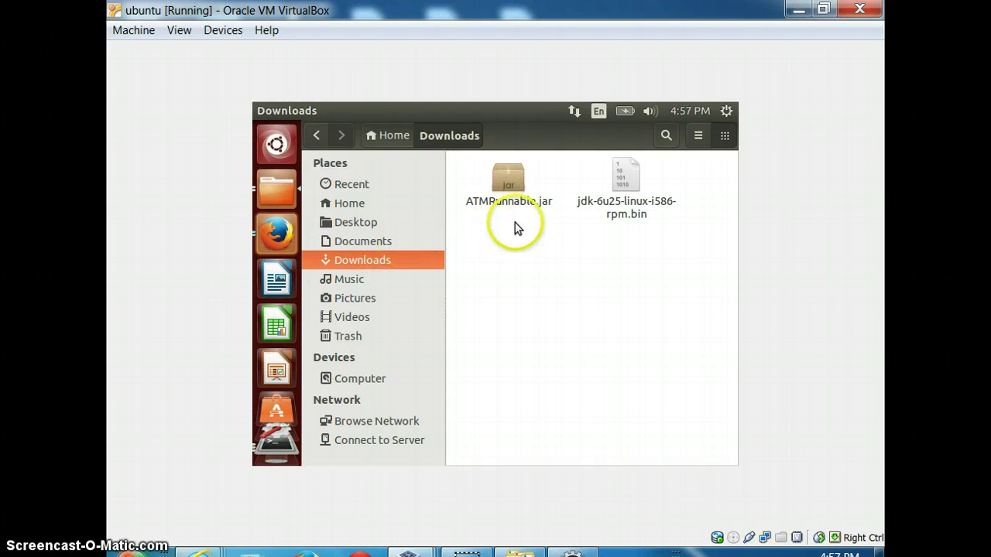
pyautogui.click(518, 129)
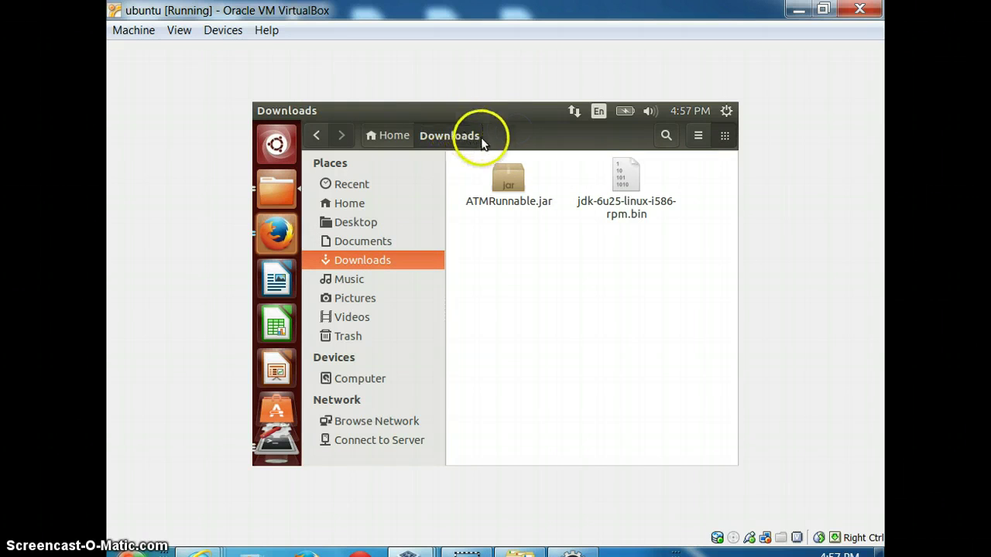
pyautogui.click(498, 137)
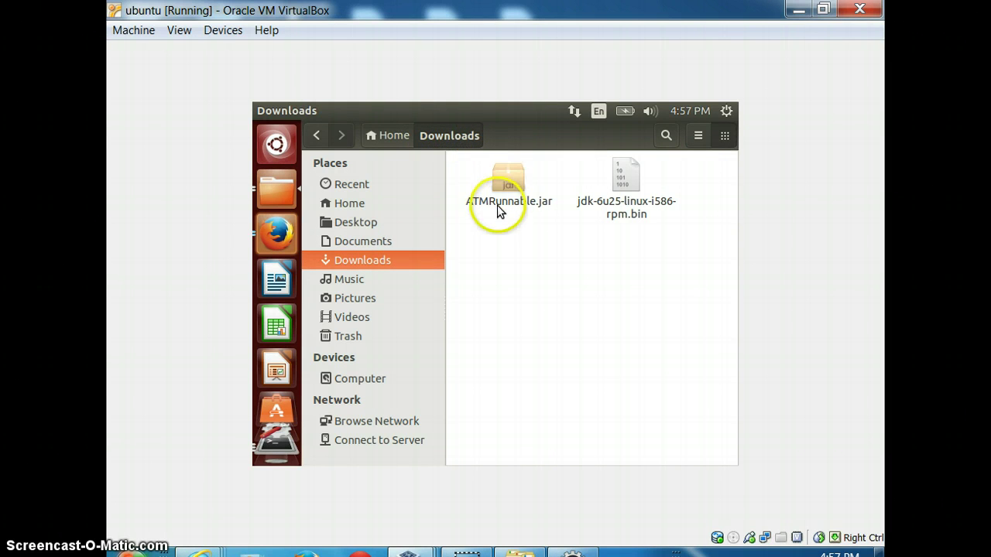
pyautogui.click(512, 185)
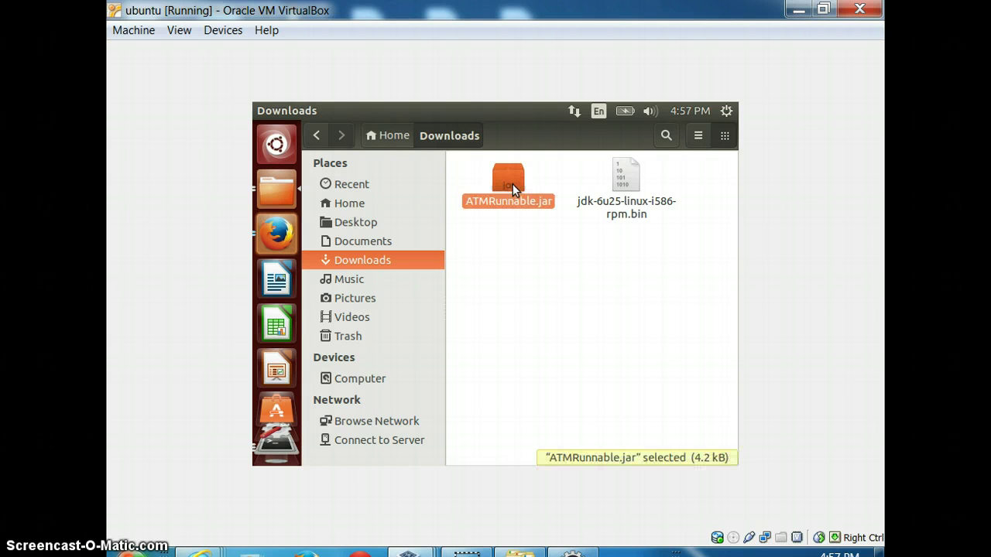
pyautogui.rightClick(512, 184)
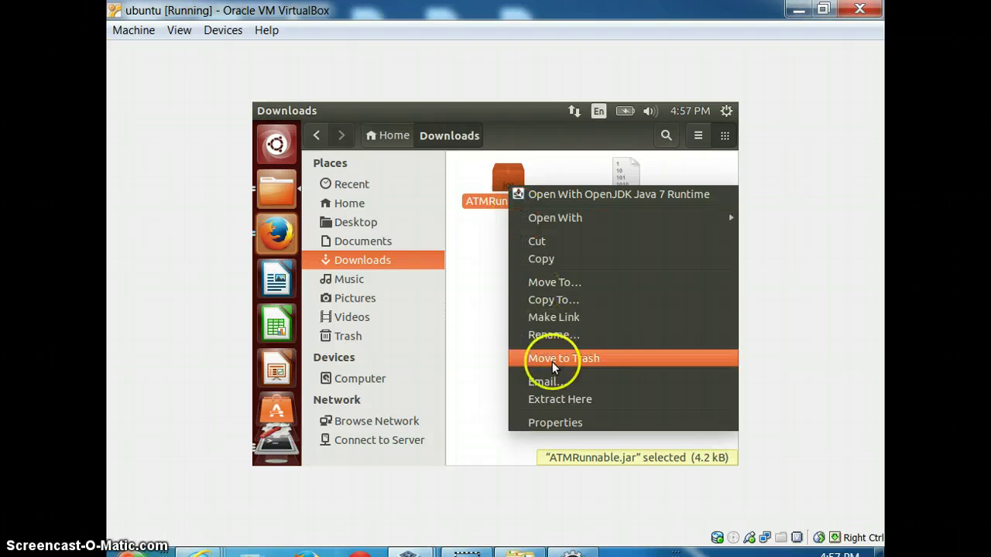
pyautogui.click(566, 425)
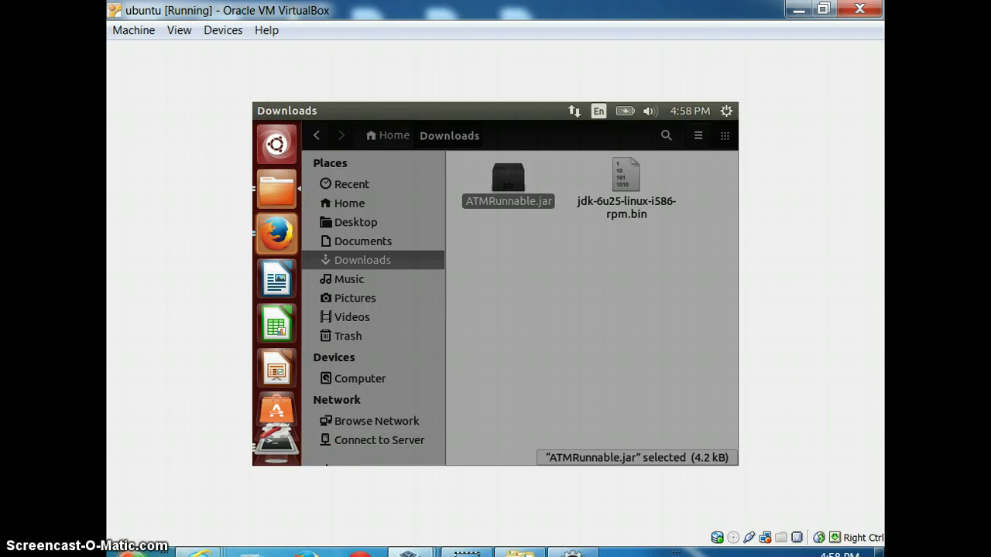
# Copy the jar's Location path from its Properties dialog and launch a Terminal from the launcher
pyautogui.hotkey('ctrl', 'i')
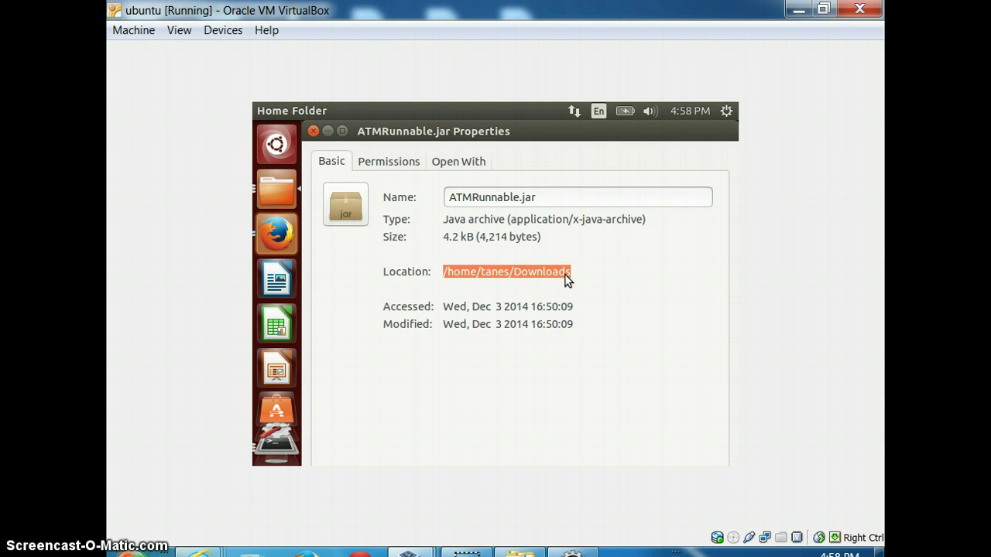
pyautogui.rightClick(566, 279)
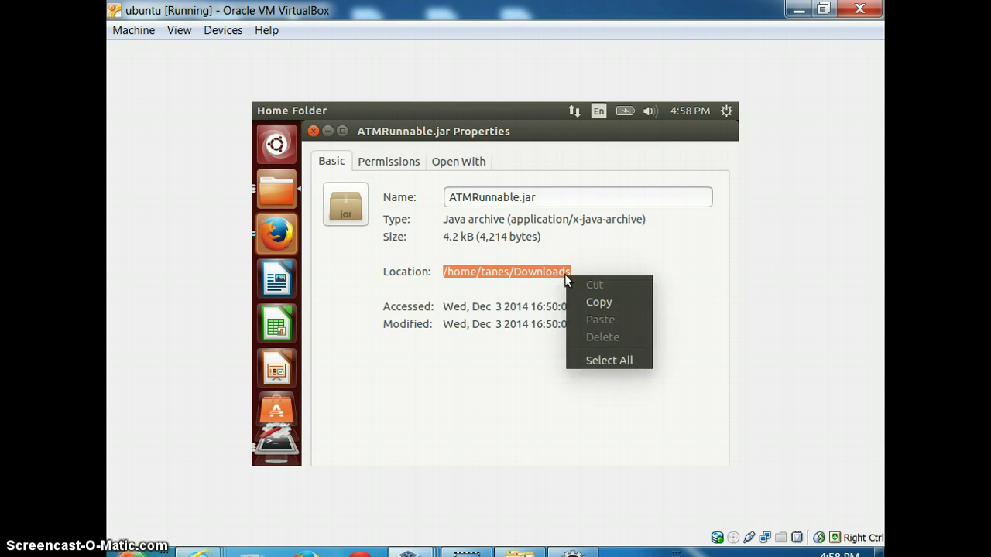
pyautogui.click(594, 306)
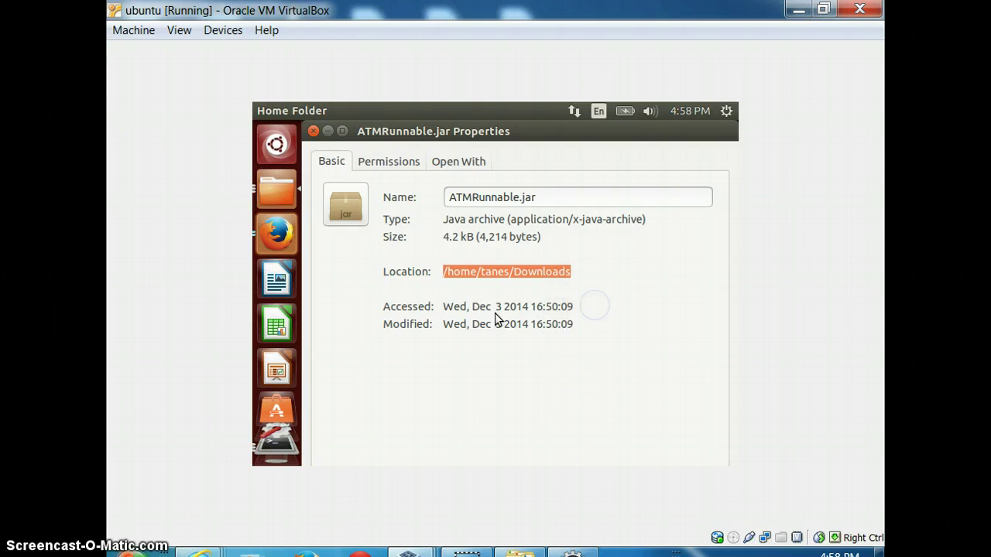
pyautogui.click(276, 443)
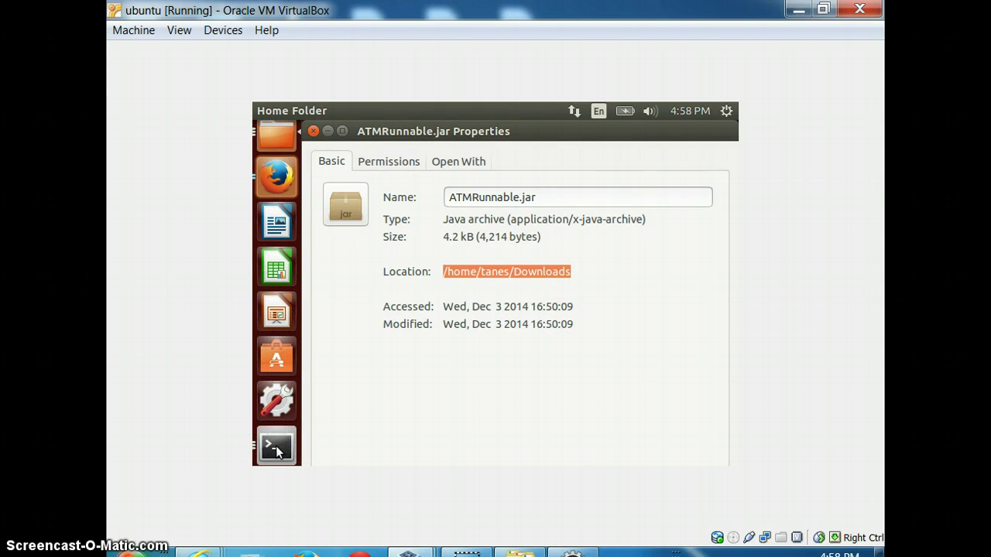
pyautogui.click(277, 447)
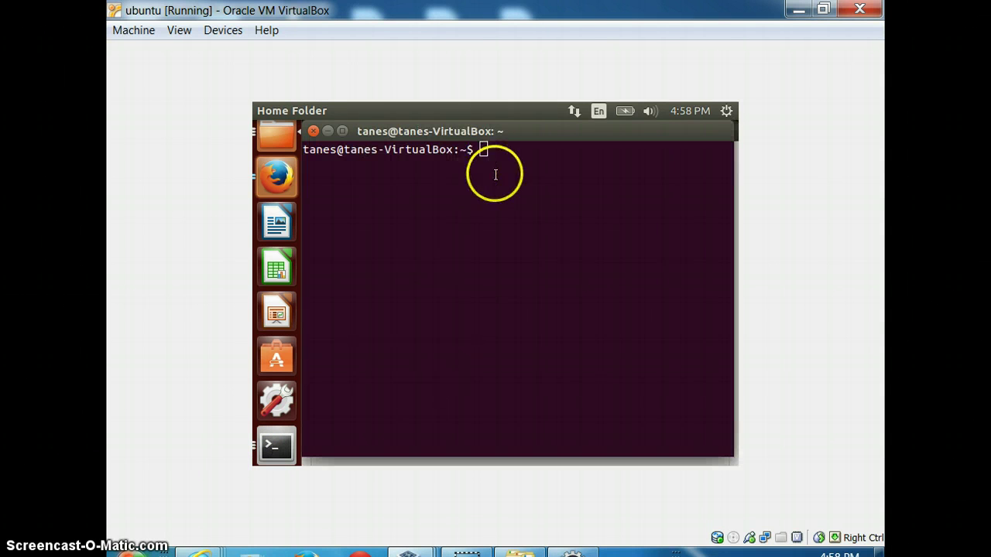
# In Terminal, cd into ~/Downloads and run java -jar ATMRunnable.jar
pyautogui.click(483, 150)
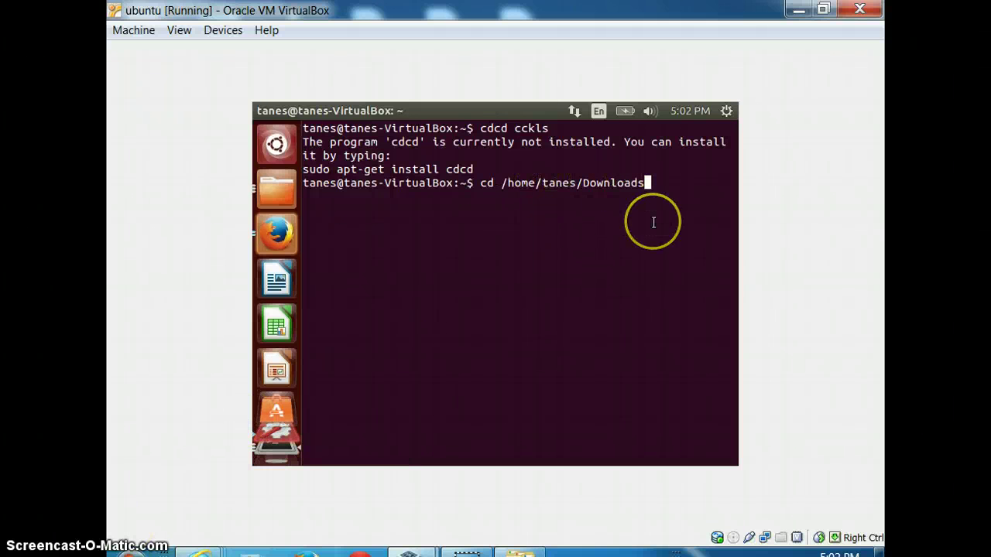
pyautogui.press('Return')
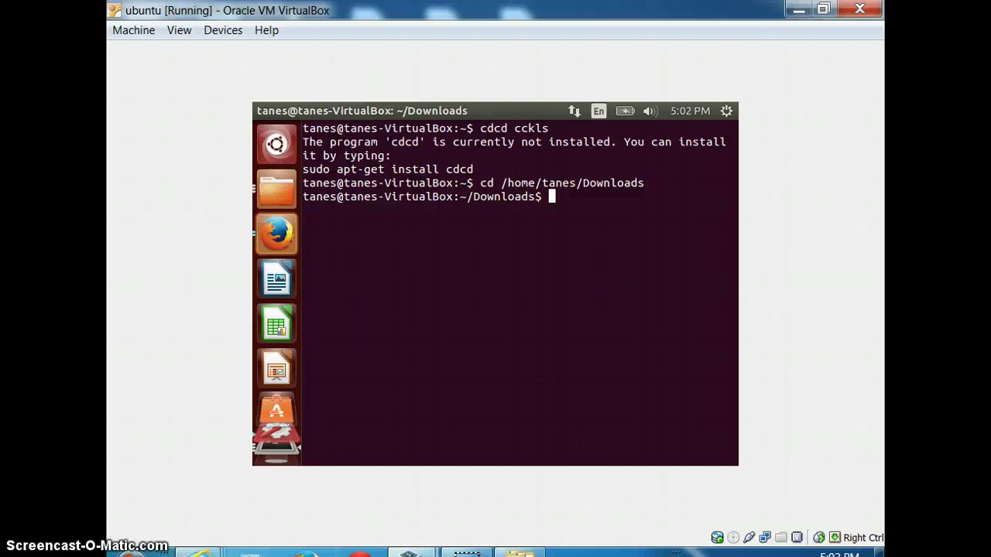
pyautogui.write('java -jar ATMRunnable.jar')
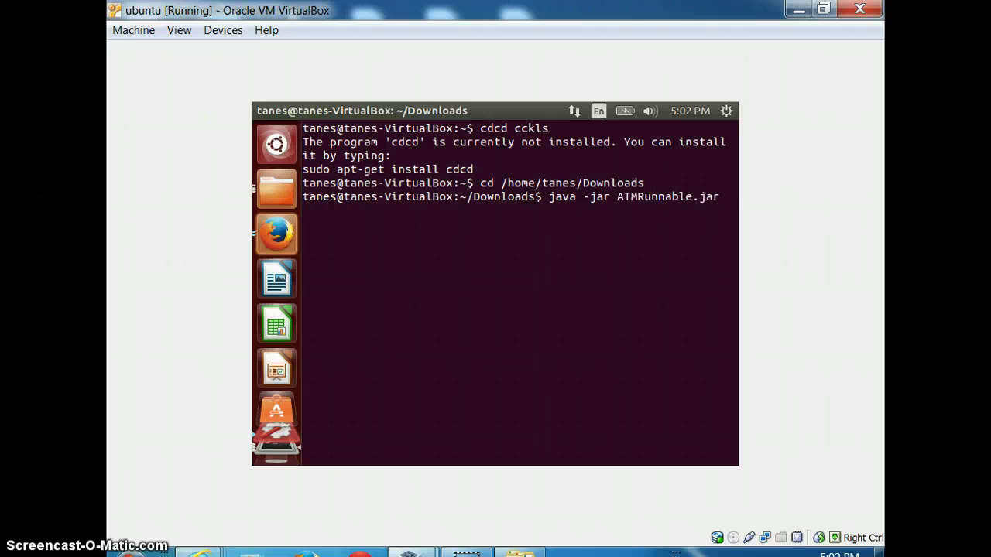
pyautogui.press('Return')
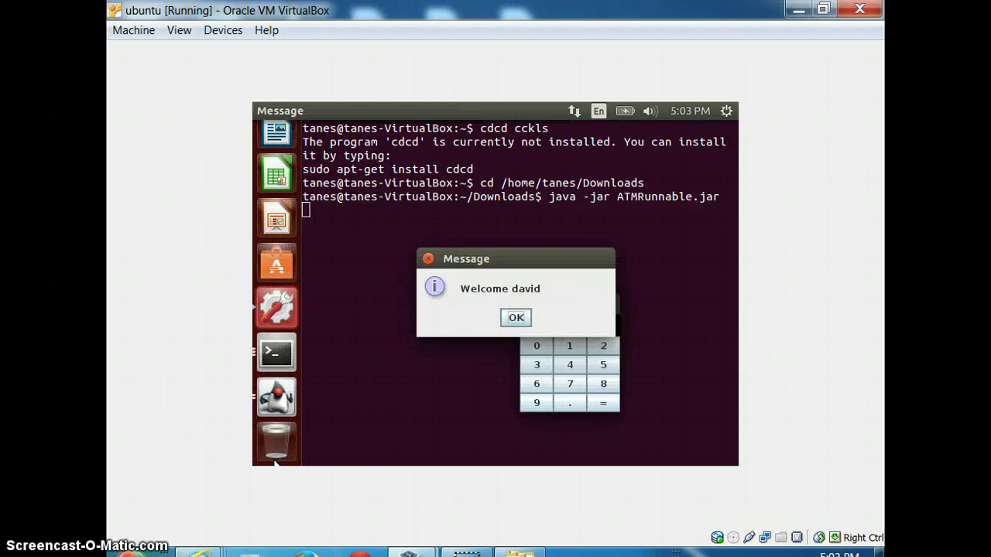
# Dismiss the ATMRunnable welcome message and maximize the FlowLayout Demo keypad window
pyautogui.click(517, 318)
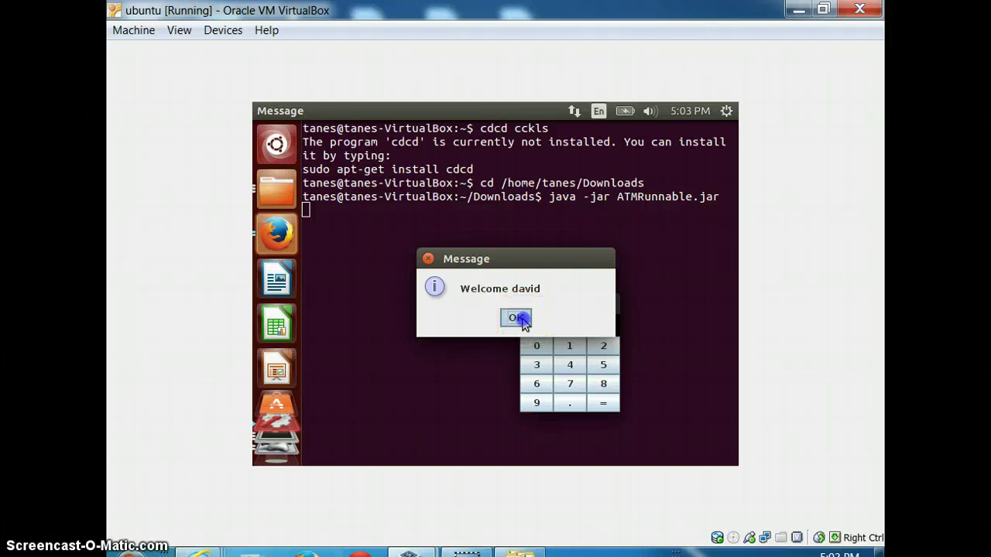
pyautogui.click(592, 303)
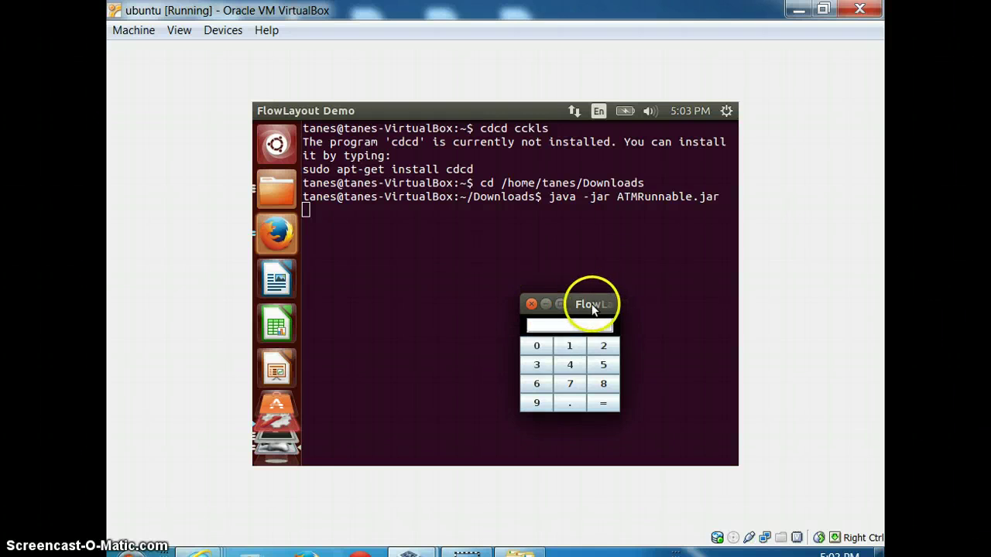
pyautogui.click(560, 302)
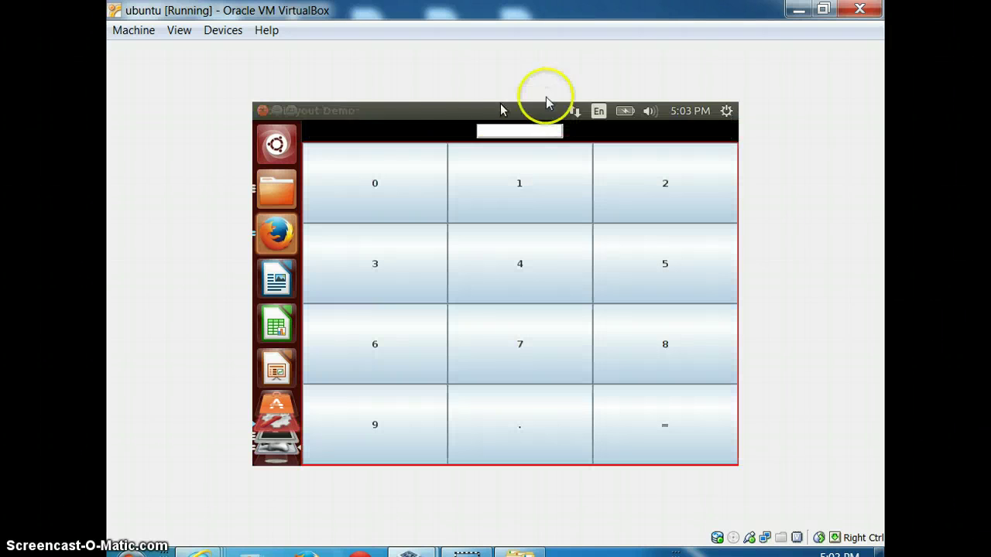
# Enter 1245 on the keypad
pyautogui.click(502, 191)
pyautogui.click(611, 197)
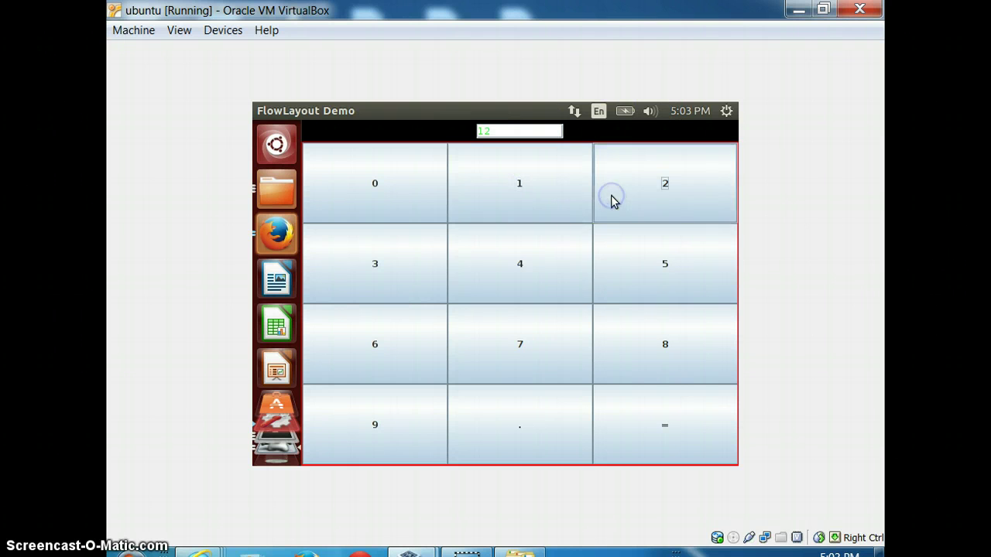
pyautogui.click(566, 259)
pyautogui.click(661, 266)
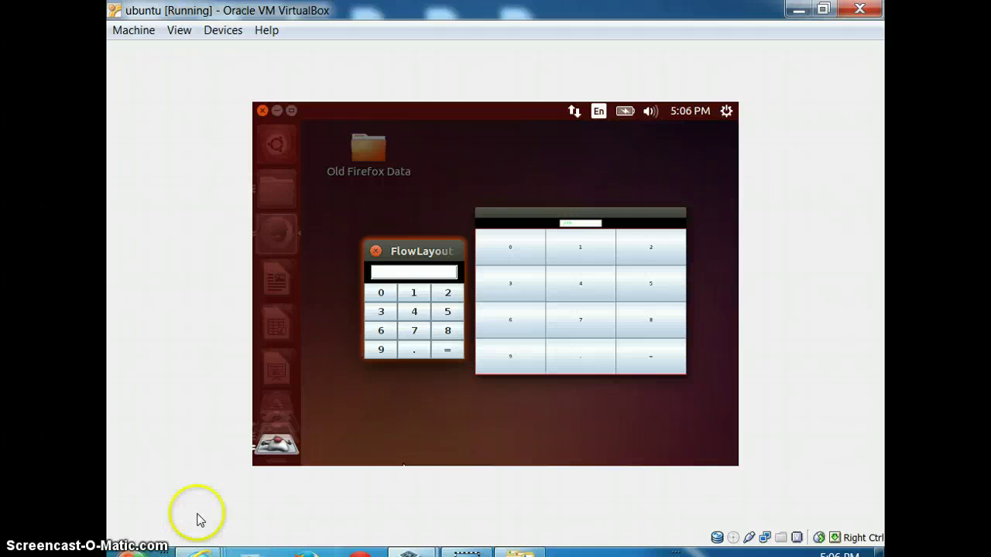
pyautogui.moveTo(253, 237)
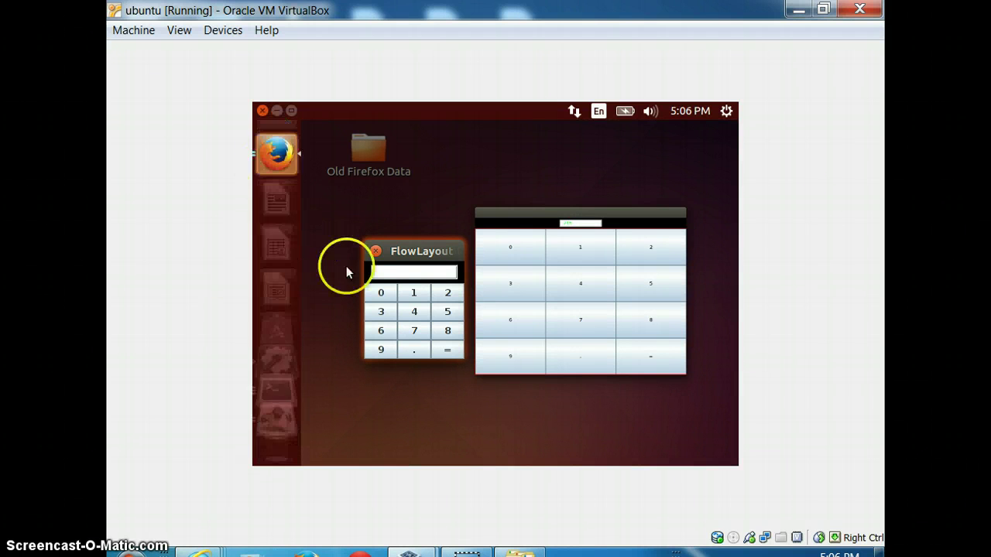